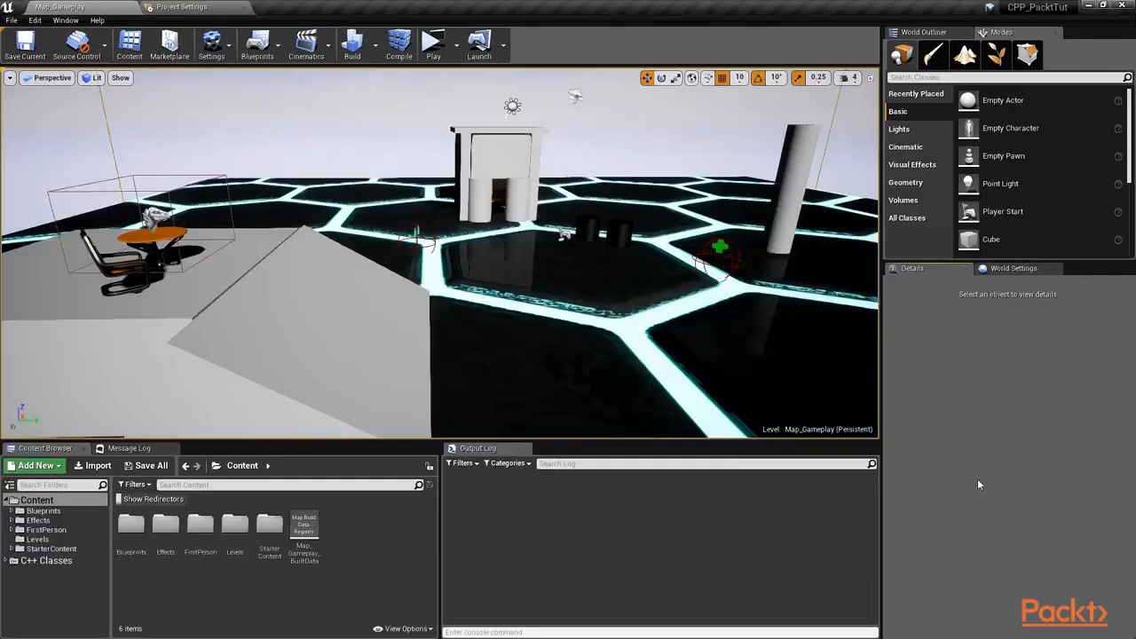
Open the Public/UI folder of the CPP_PacktTut C++ classes.
click(35, 561)
double_click(131, 525)
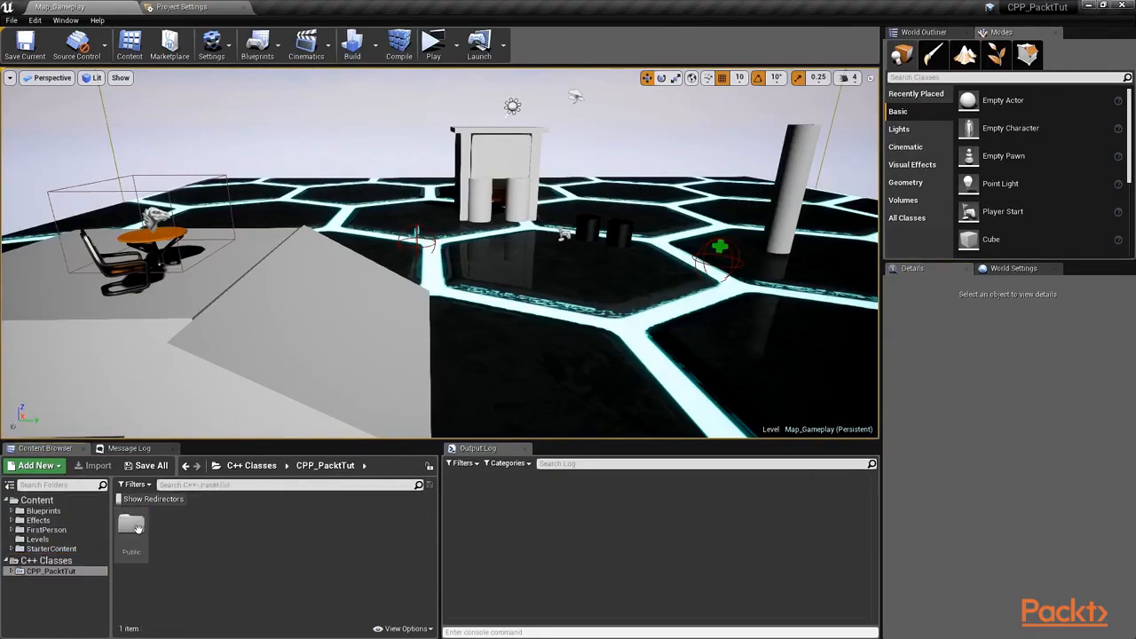
double_click(130, 526)
double_click(234, 524)
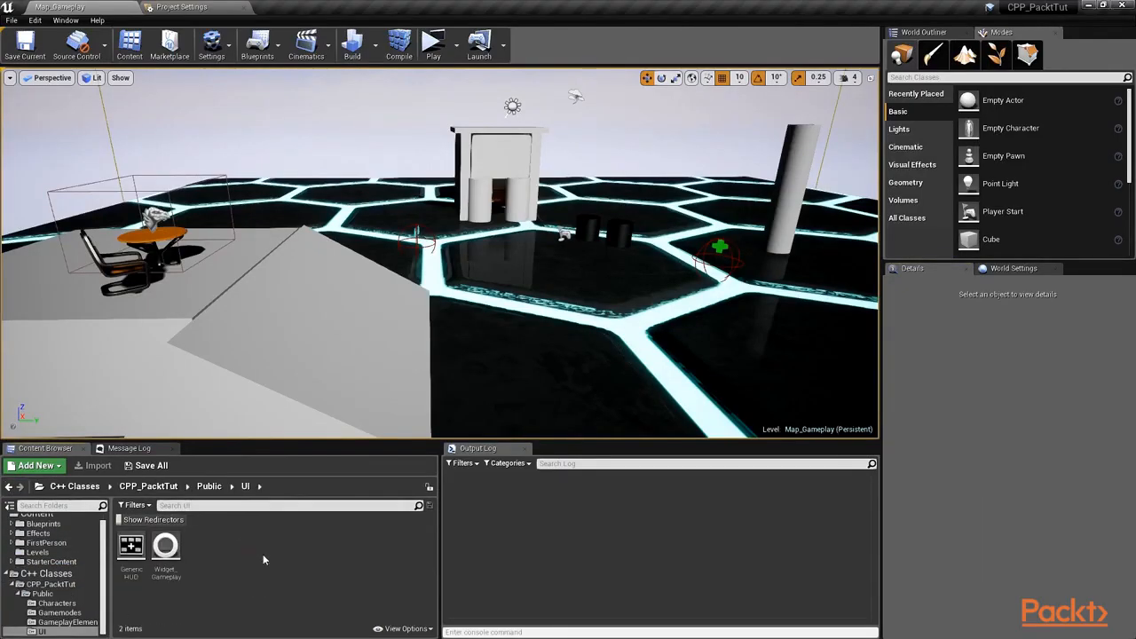
Start a new C++ class in the UI folder, showing all classes and choosing UserWidget as the parent.
right_click(234, 544)
click(273, 586)
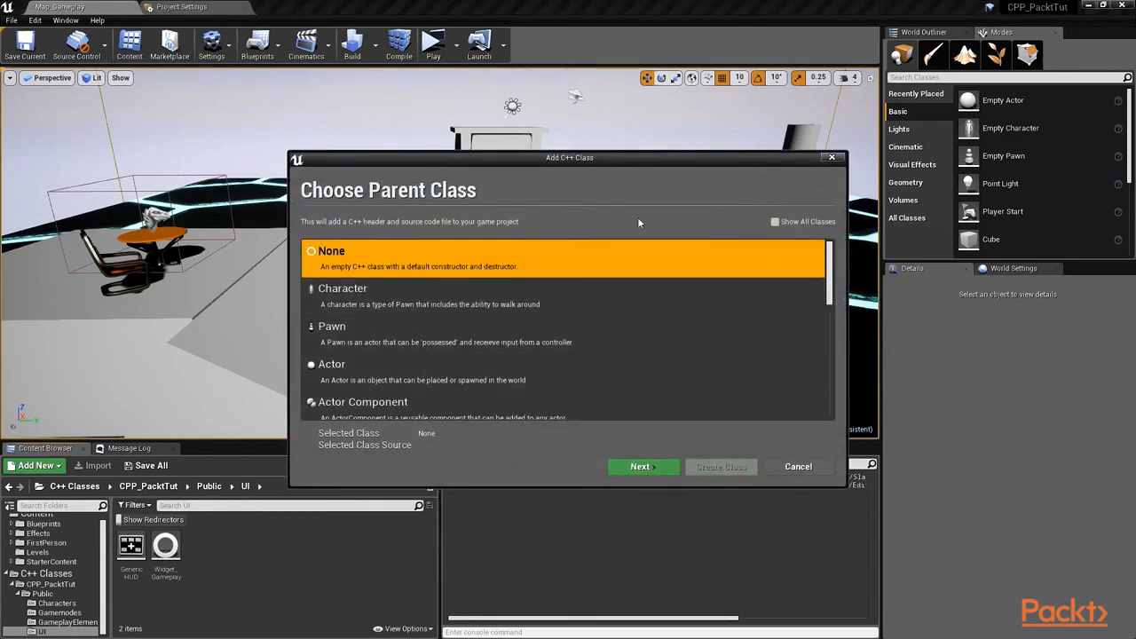
click(775, 222)
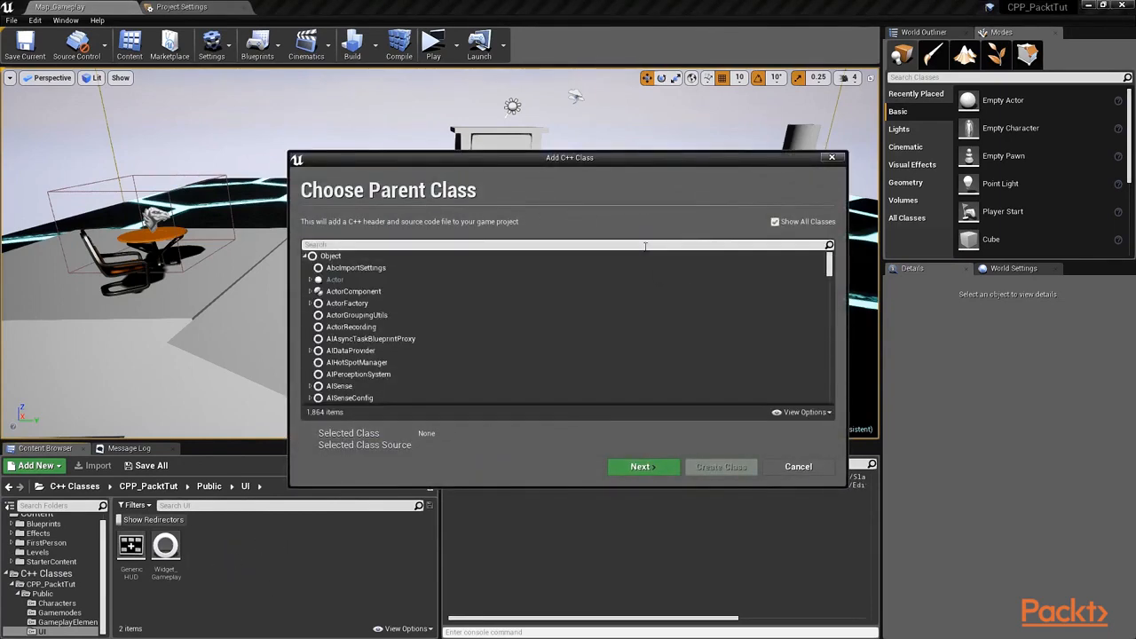
text(userwidget)
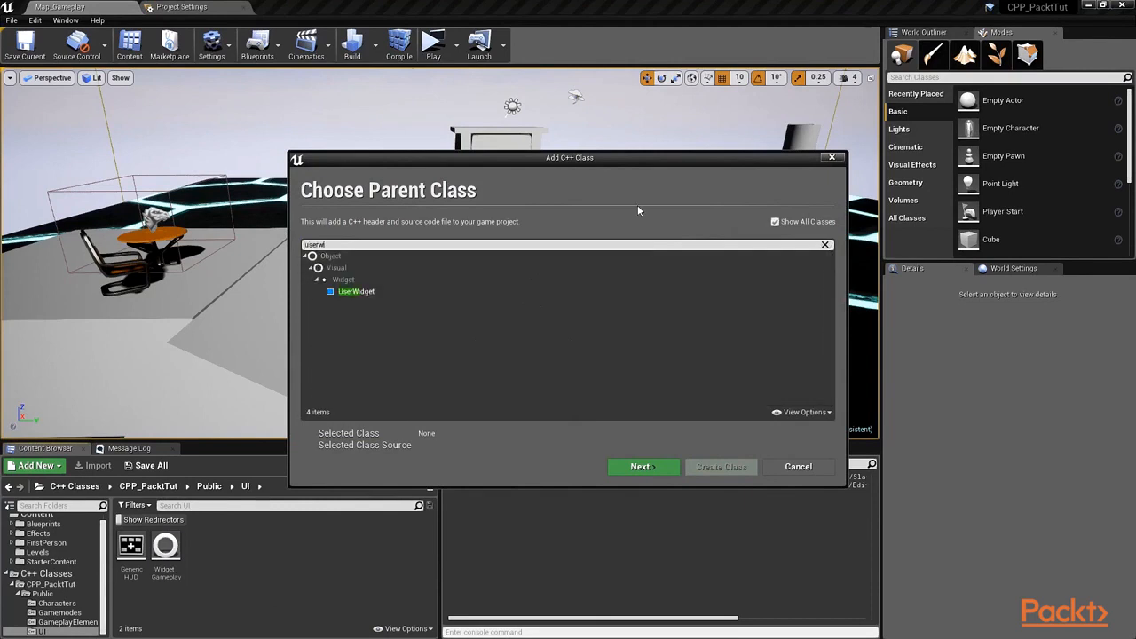
click(358, 292)
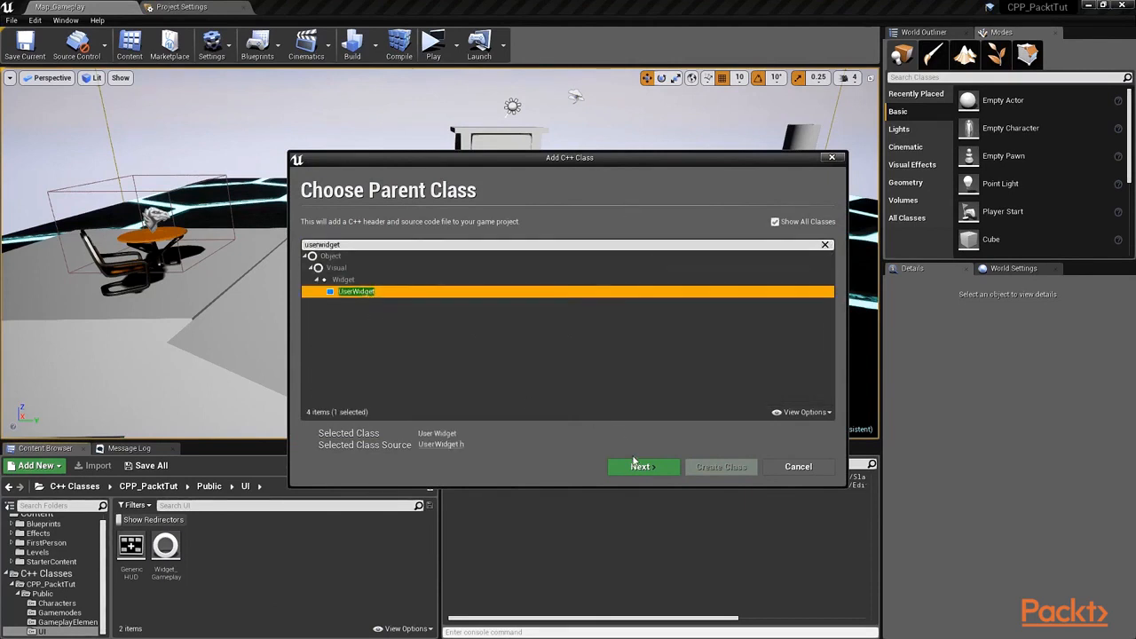
Name the new user widget class PauseMenu and create it.
click(640, 466)
double_click(517, 269)
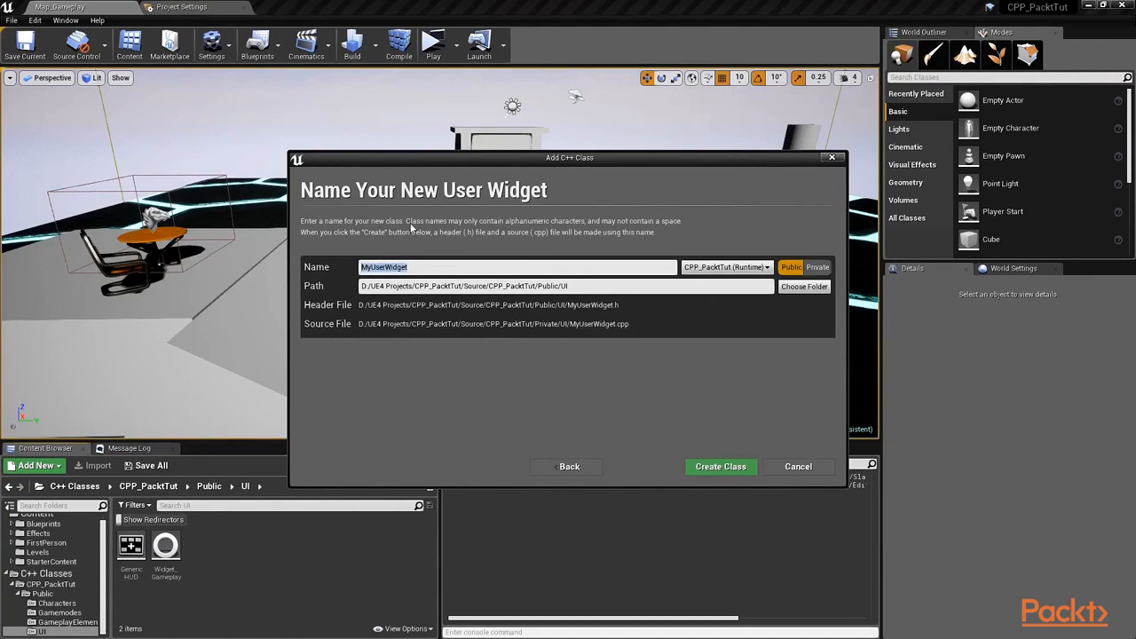
text(PauseMenu)
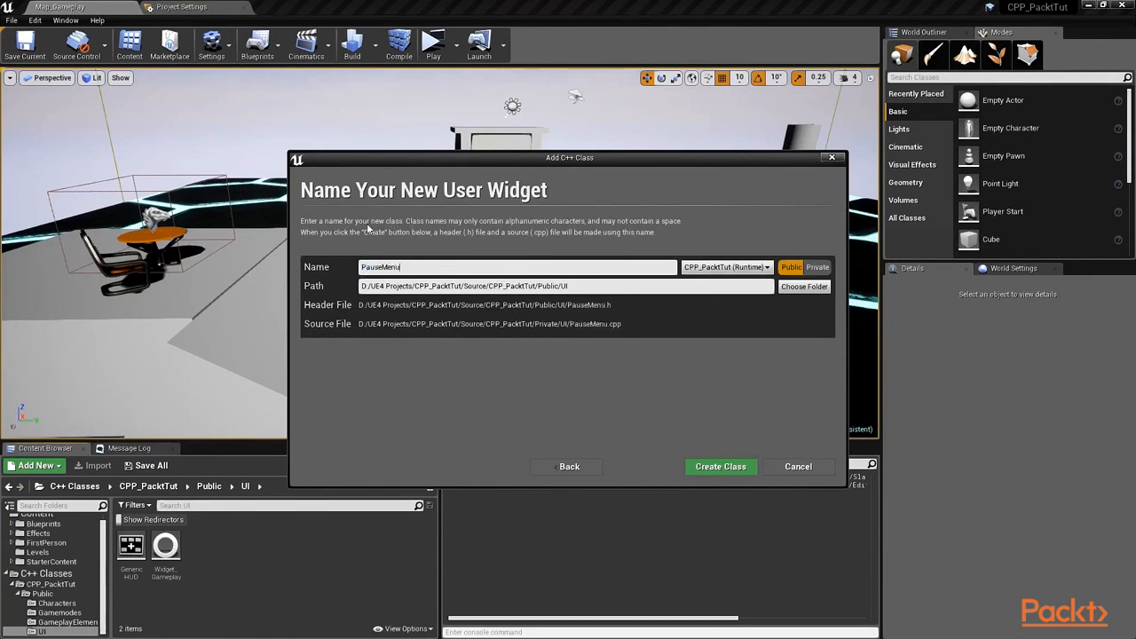
click(719, 467)
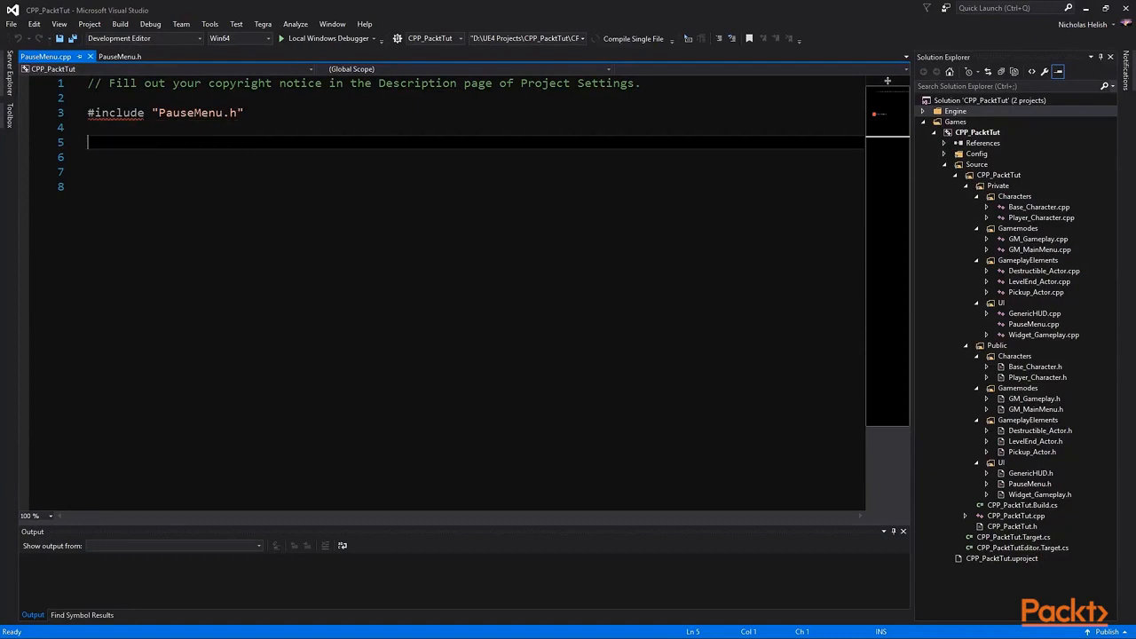
In Visual Studio, change the include in PauseMenu.cpp to "UI/PauseMenu.h".
click(159, 113)
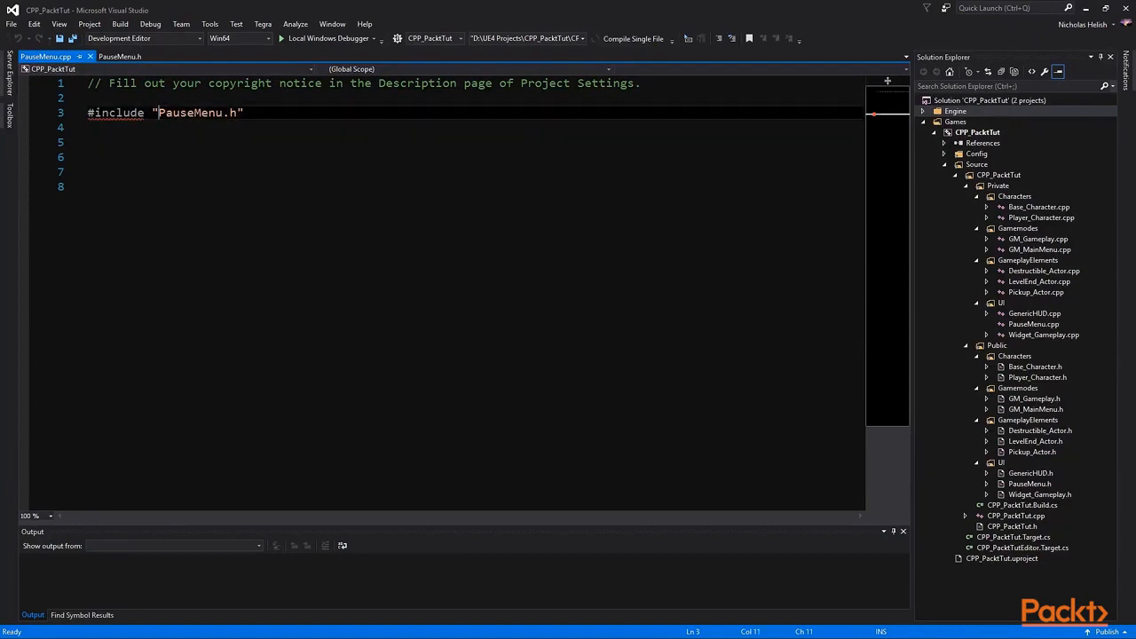
text(UI/)
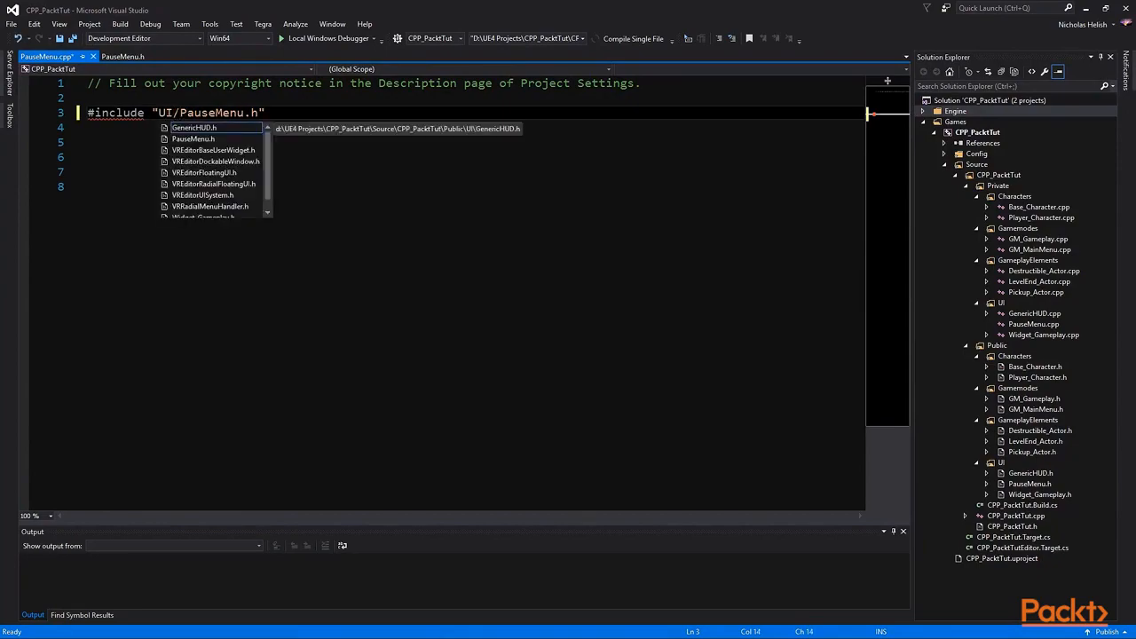
key(End)
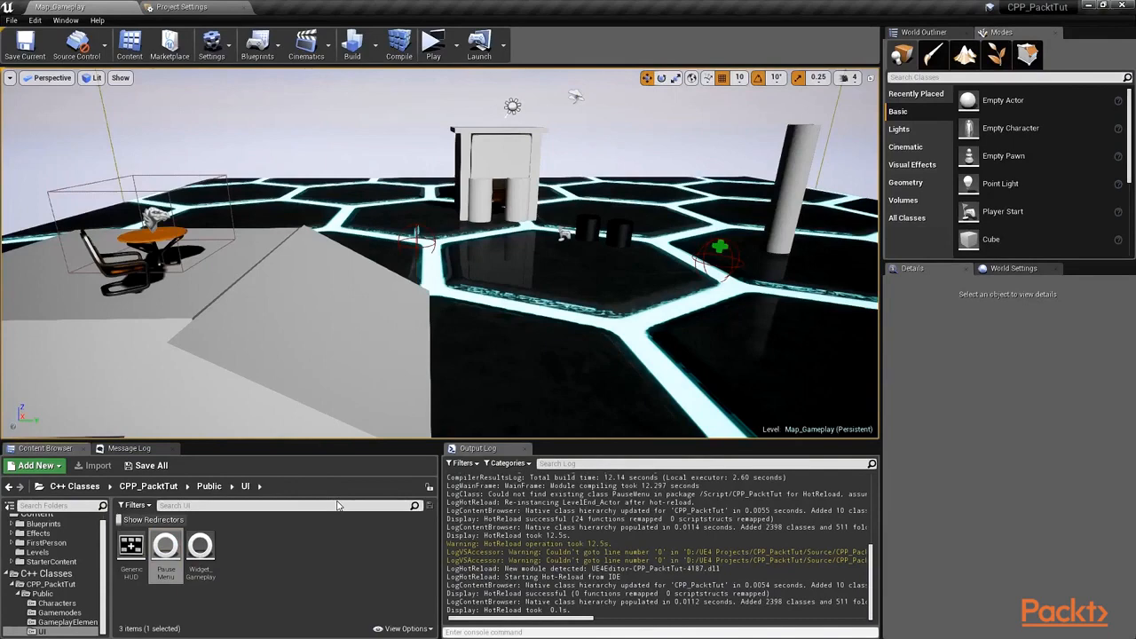
In Unreal Editor, create a Widget Blueprint named PauseMenu_WB in the Blueprints/Widgets content folder and open it.
click(42, 524)
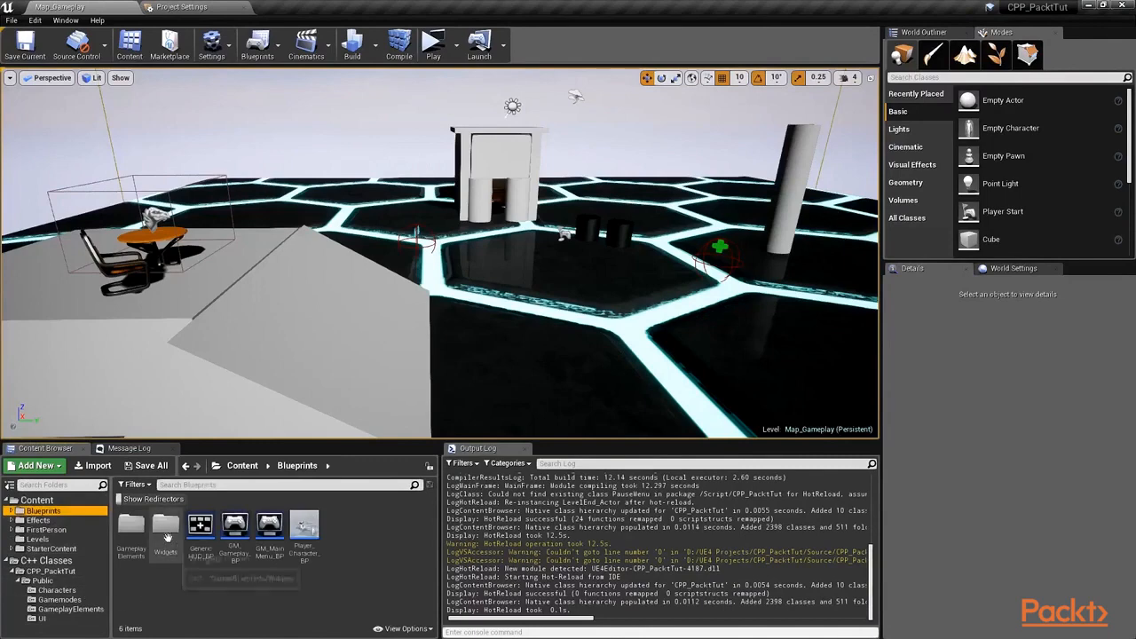
double_click(166, 531)
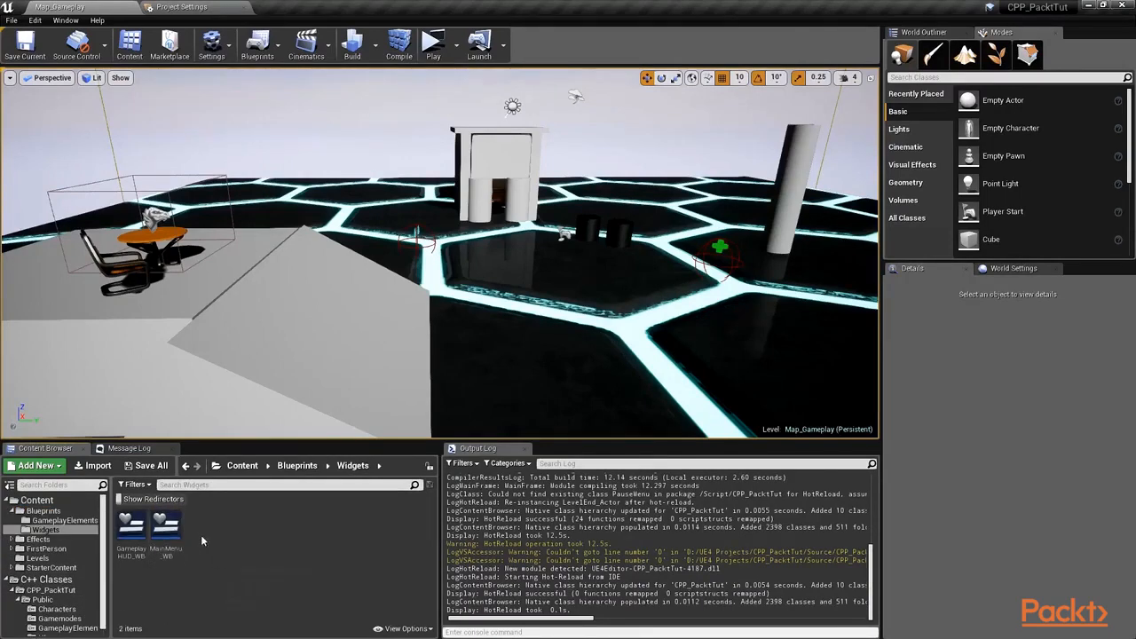
right_click(213, 529)
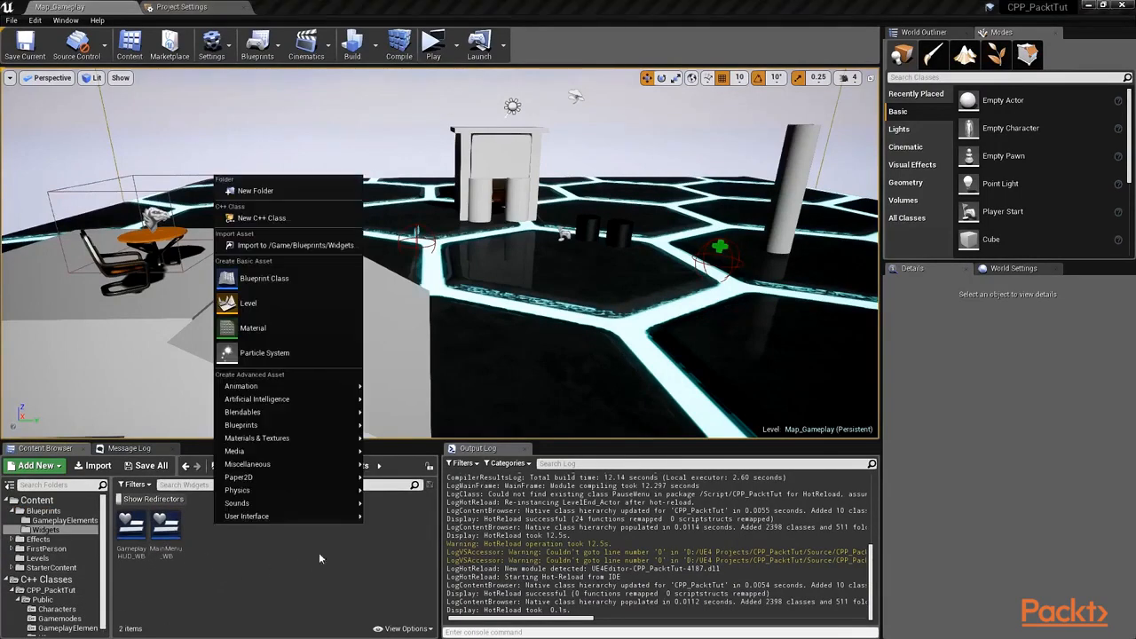
mouse_move(309, 519)
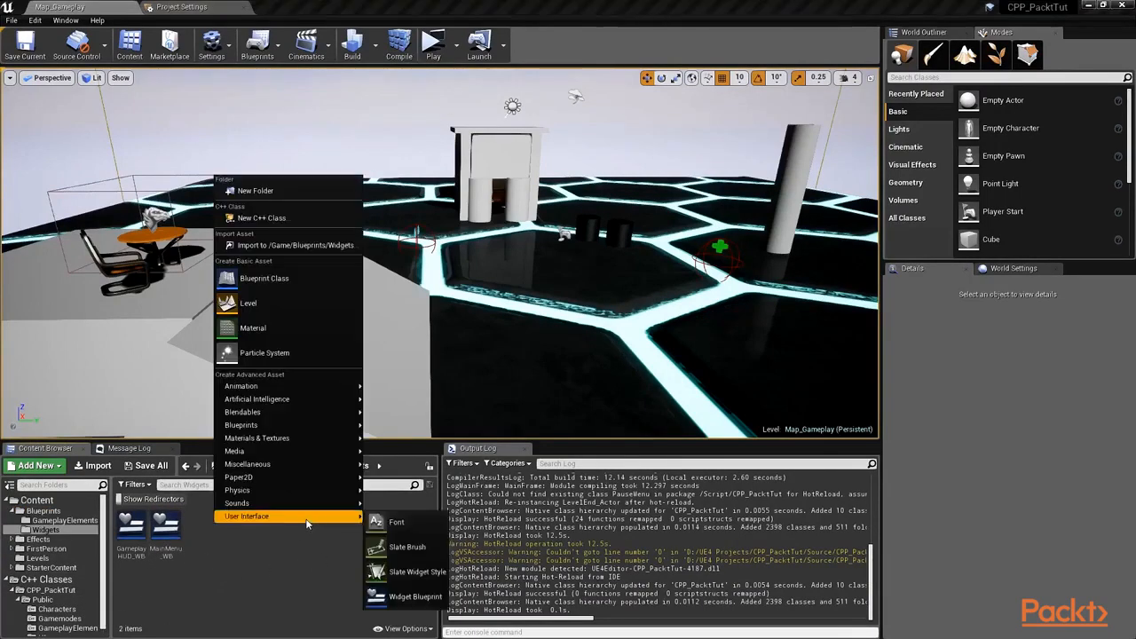
click(396, 599)
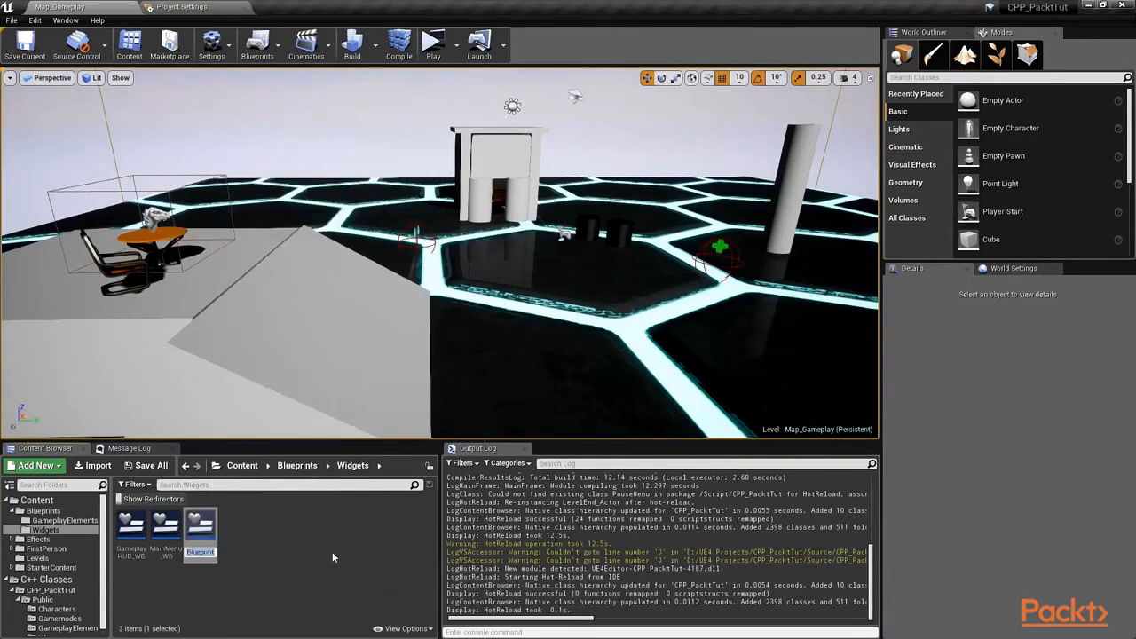
text(PauseMenu)
text(_WB)
key(Return)
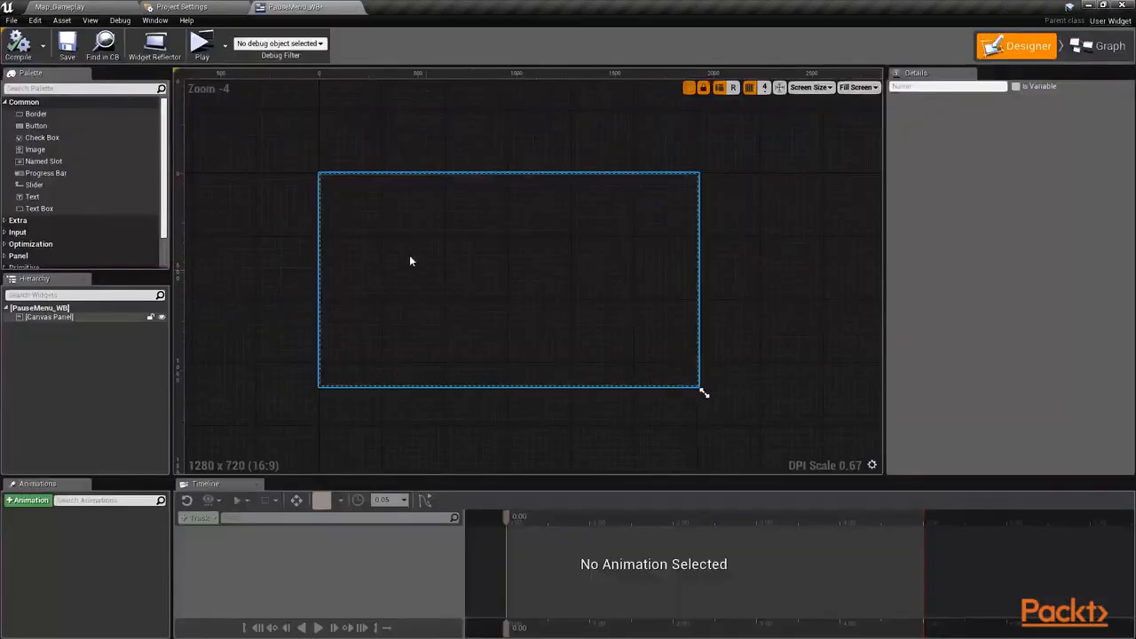
Add an Image widget to the Canvas Panel and rename it Background.
click(507, 409)
click(491, 255)
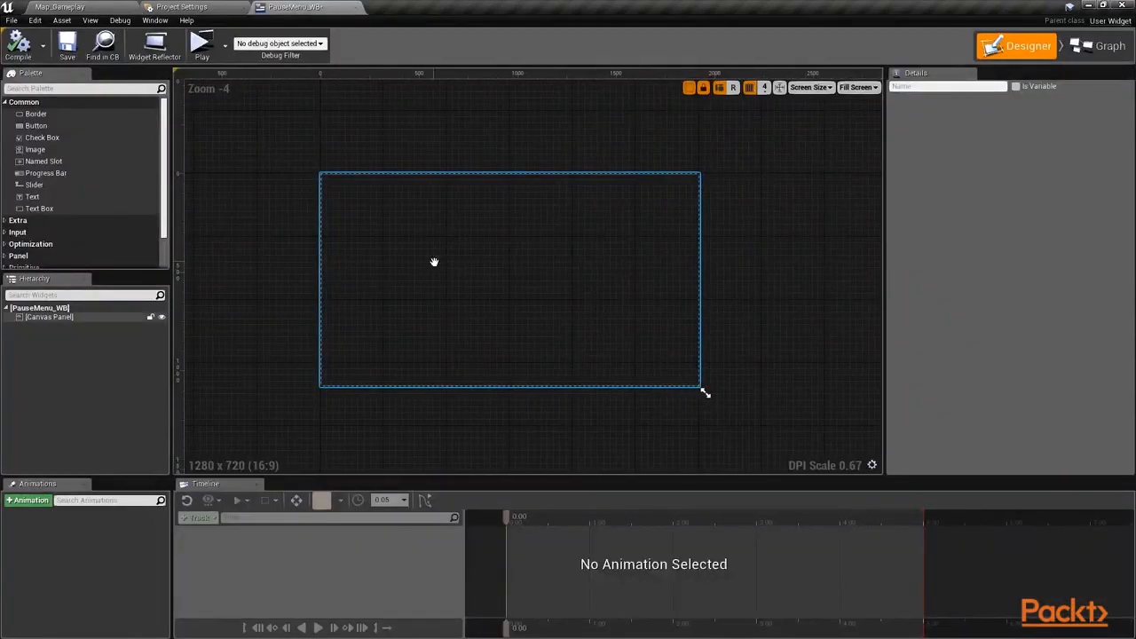
right_drag(434, 261, 453, 272)
click(224, 245)
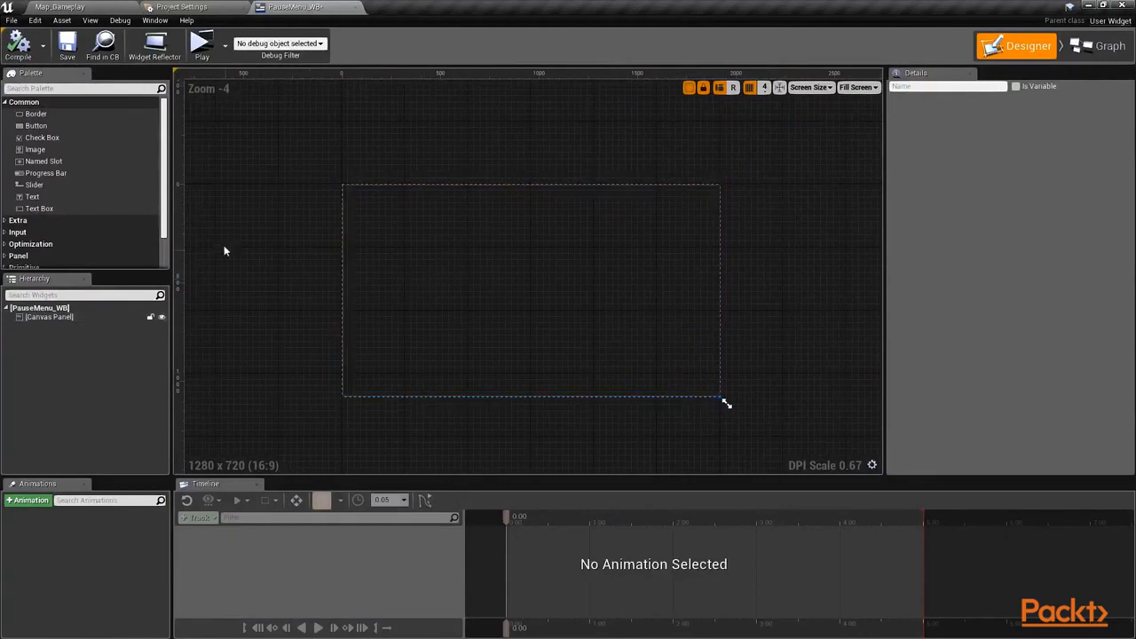
drag(84, 149, 89, 318)
click(57, 329)
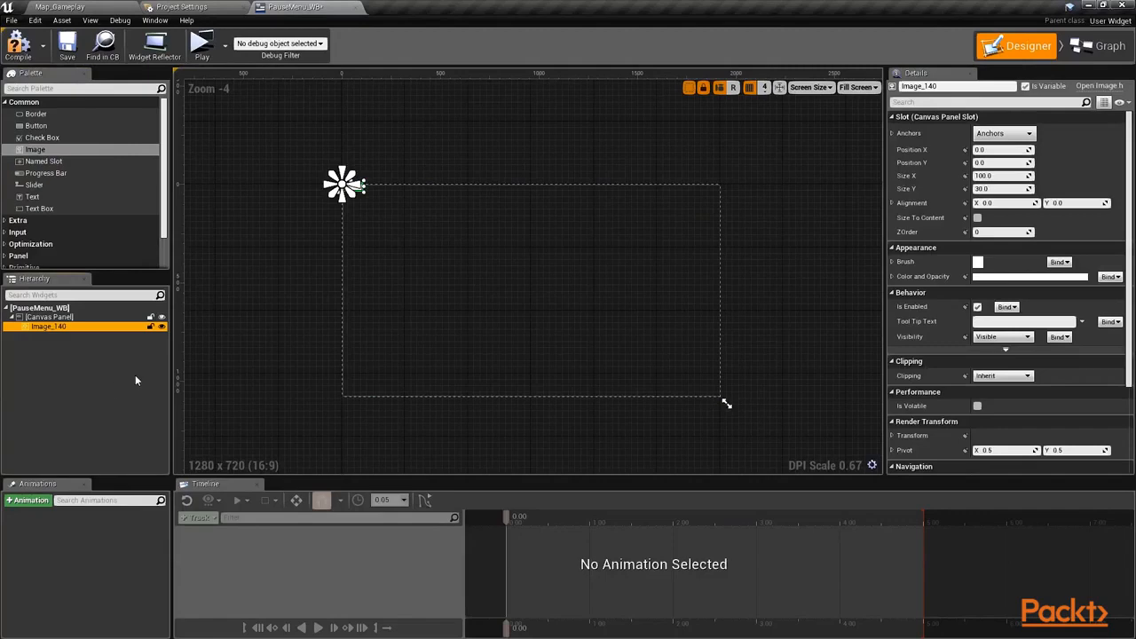
key(F2)
text(Background)
key(Return)
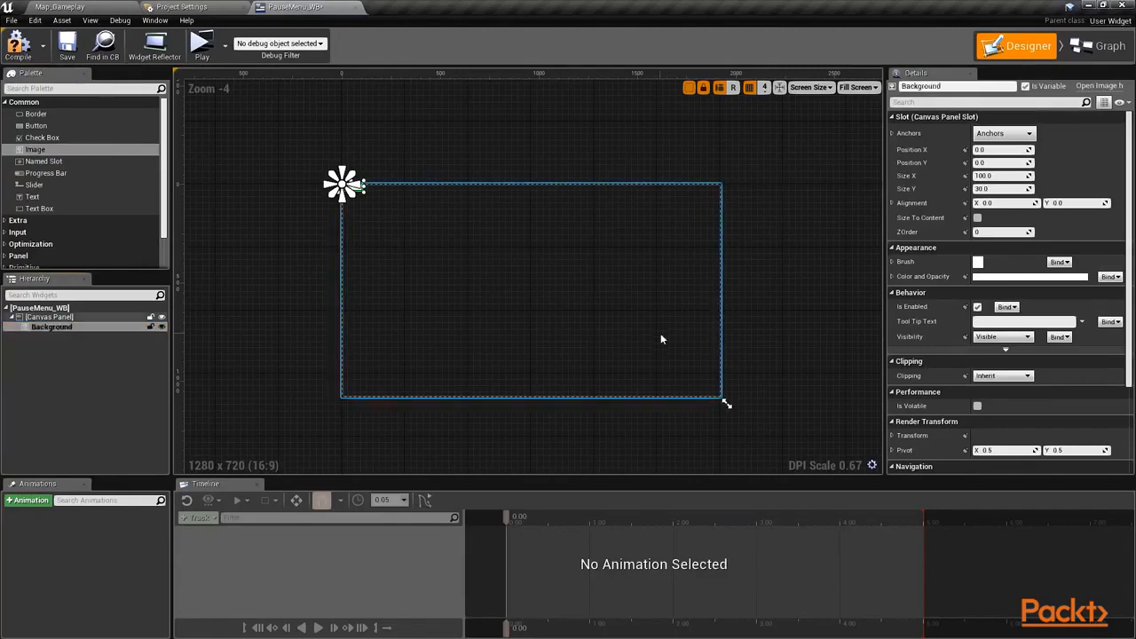
Anchor the Background image to stretch across the whole canvas and set its right and bottom offsets to 0.
click(1003, 133)
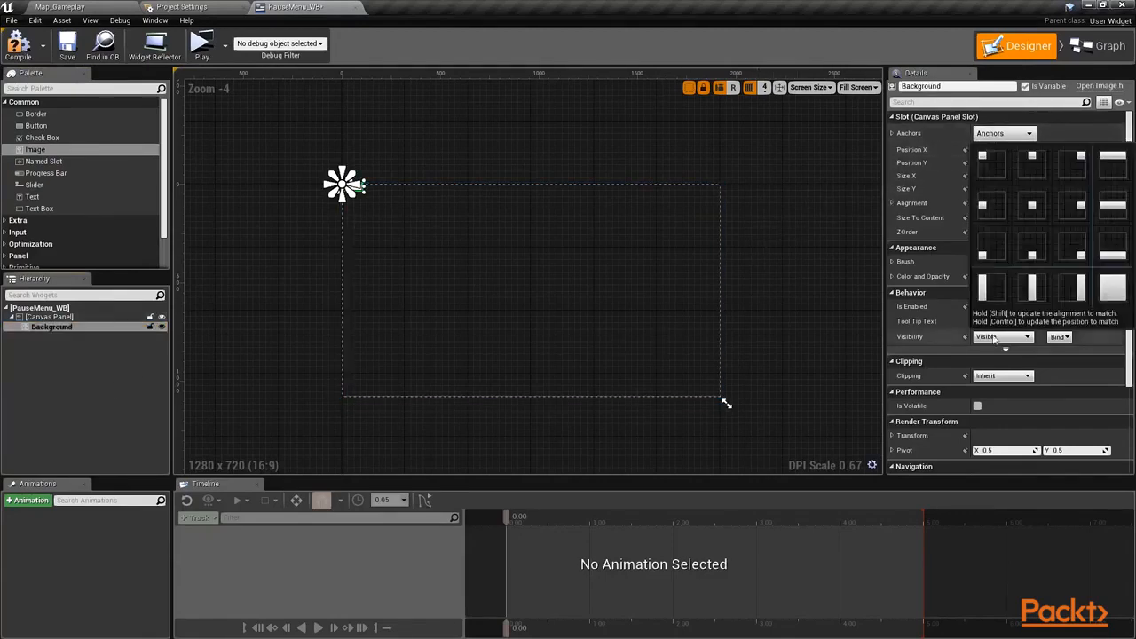
click(1115, 281)
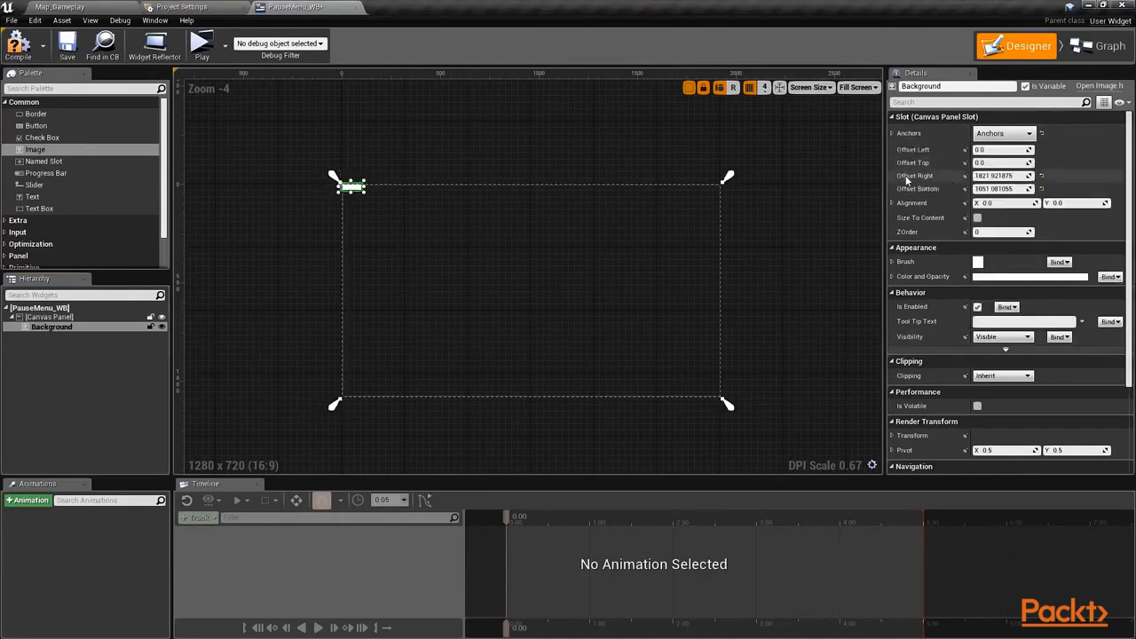
click(1041, 176)
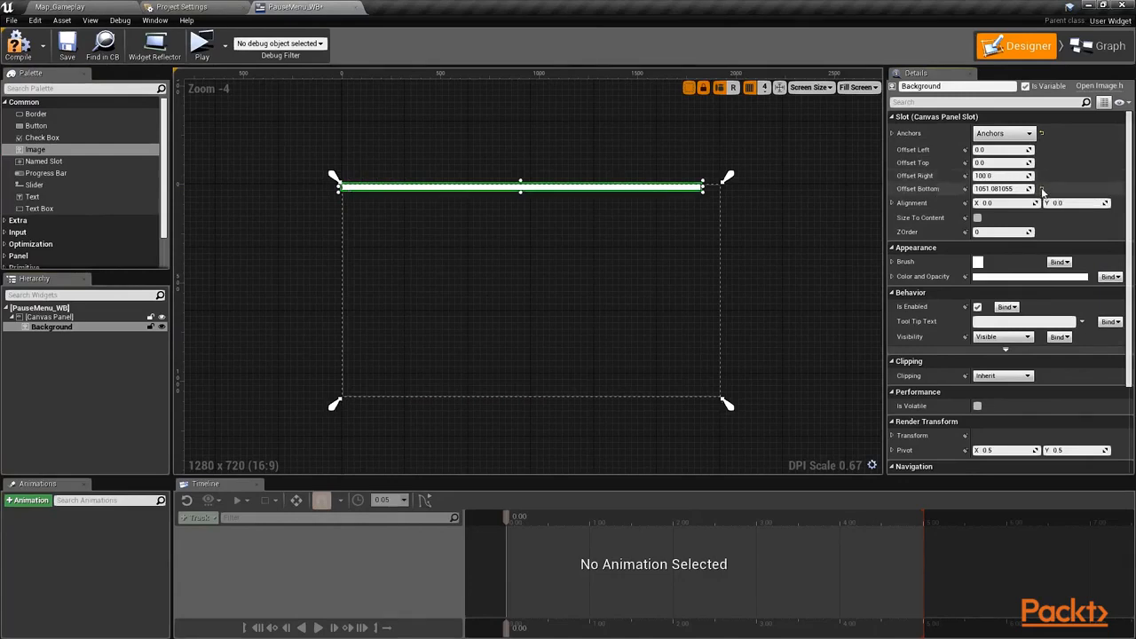
click(1042, 190)
click(996, 176)
text(0)
key(Tab)
text(0)
key(Return)
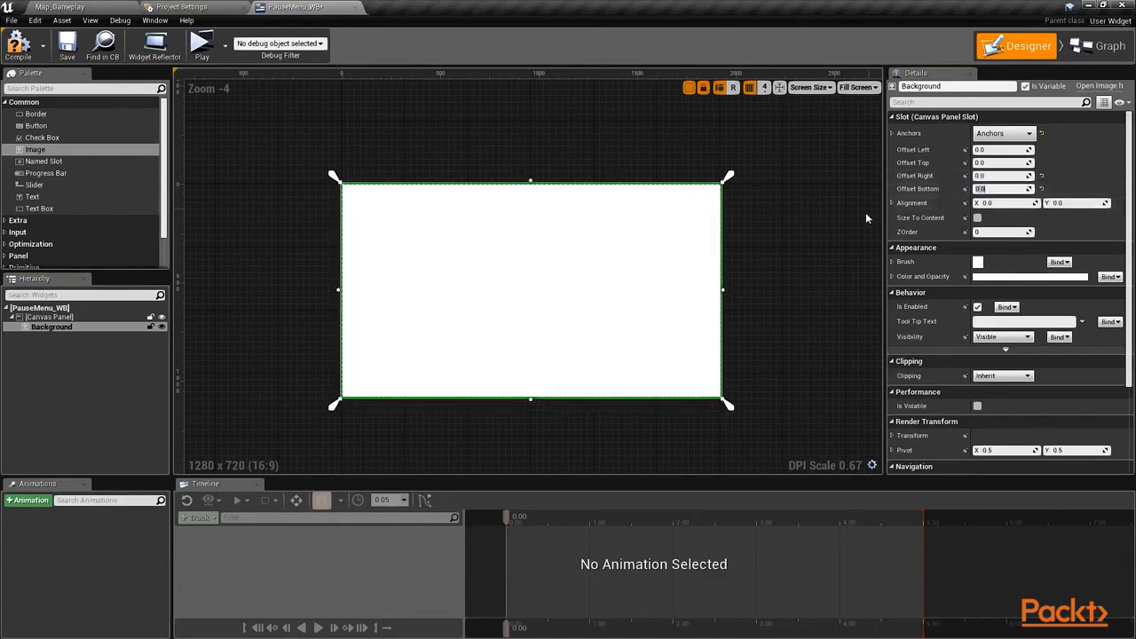
Set the Background image's color and opacity to black with a reduced alpha so it is semi-transparent.
right_drag(799, 283, 779, 284)
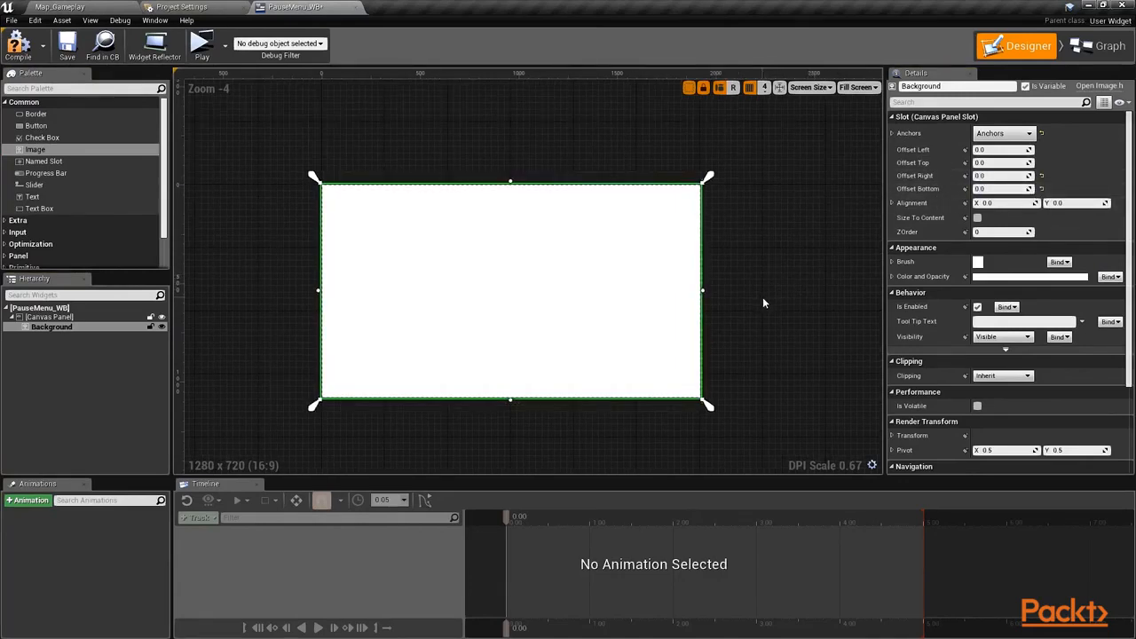
click(998, 276)
drag(917, 369, 919, 453)
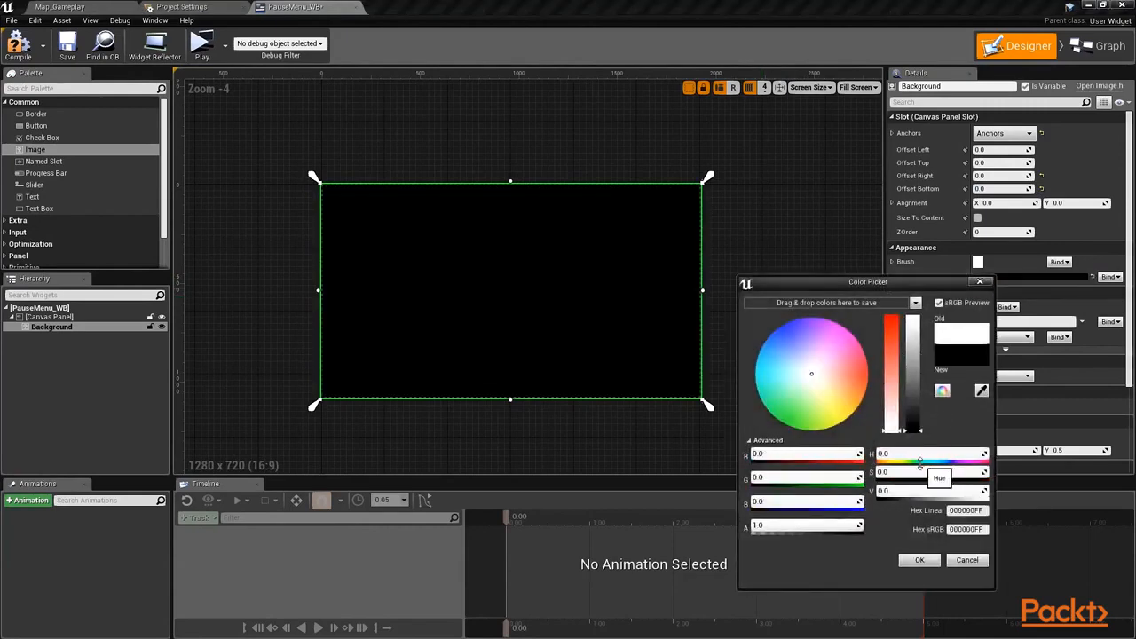
drag(815, 529, 765, 526)
click(815, 529)
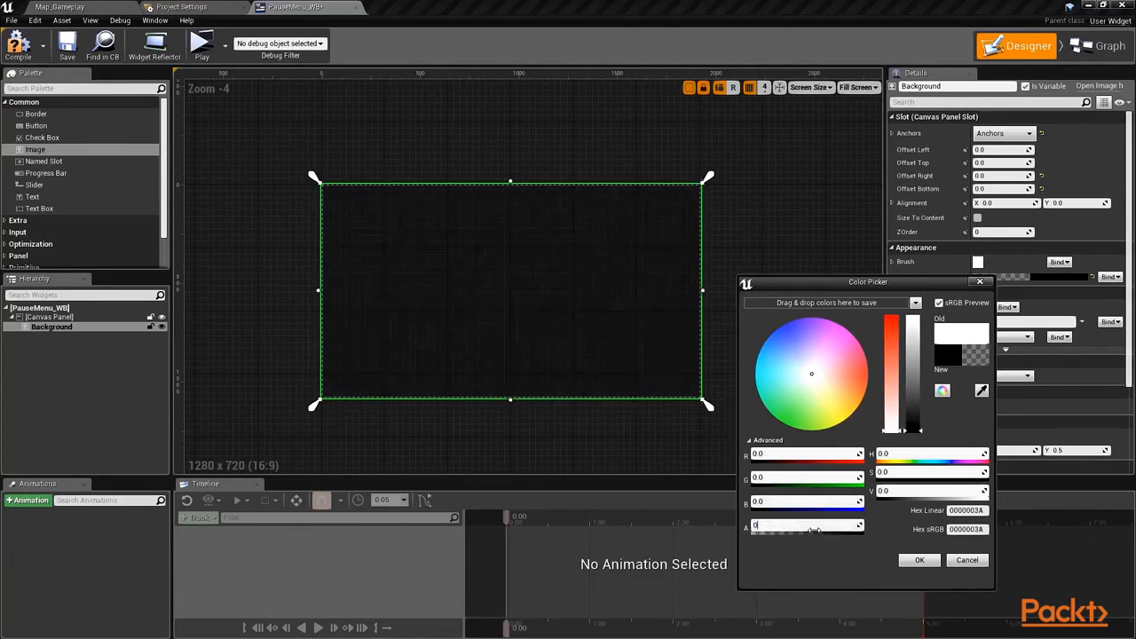
click(920, 559)
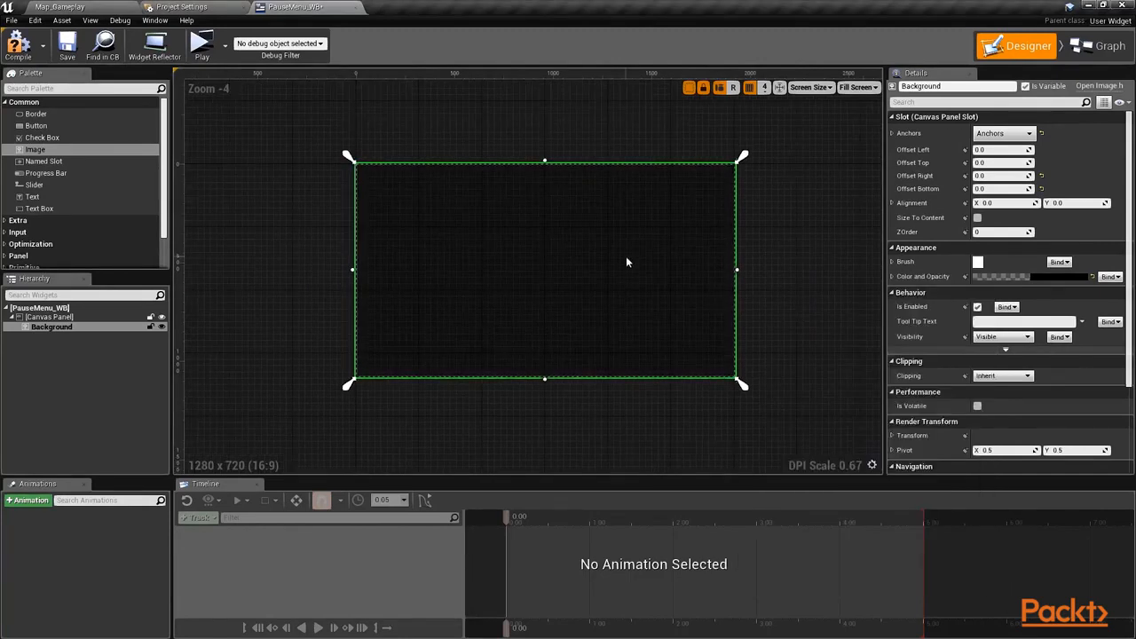
Add a Border containing a Text widget to the Canvas Panel, anchoring the Border to the top center with Position X 0.
drag(58, 118, 73, 345)
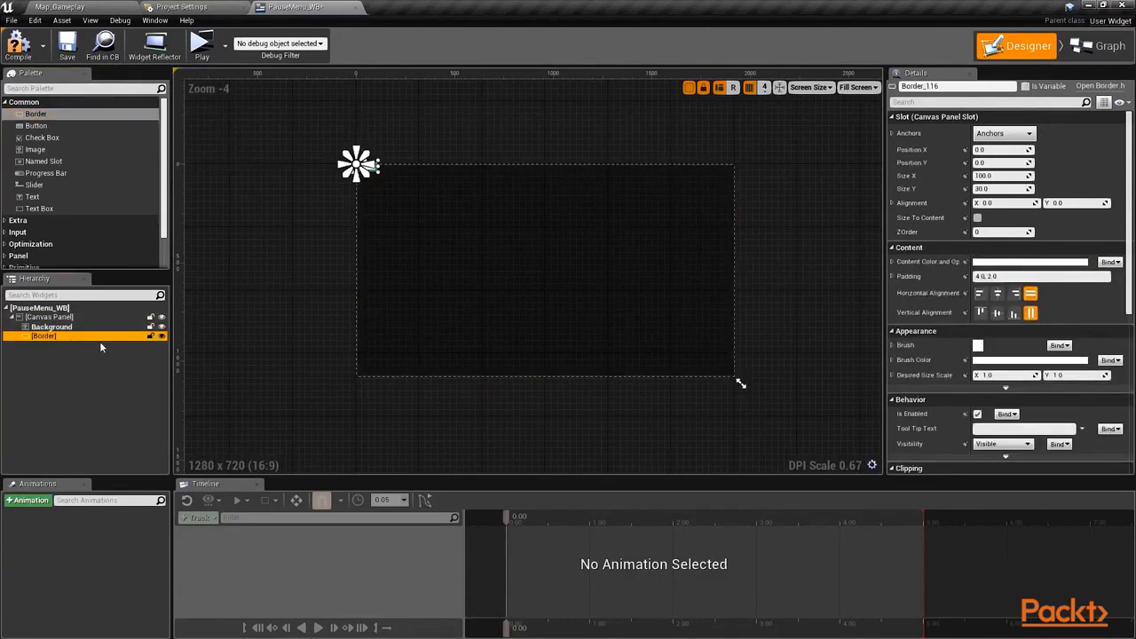
drag(40, 196, 89, 341)
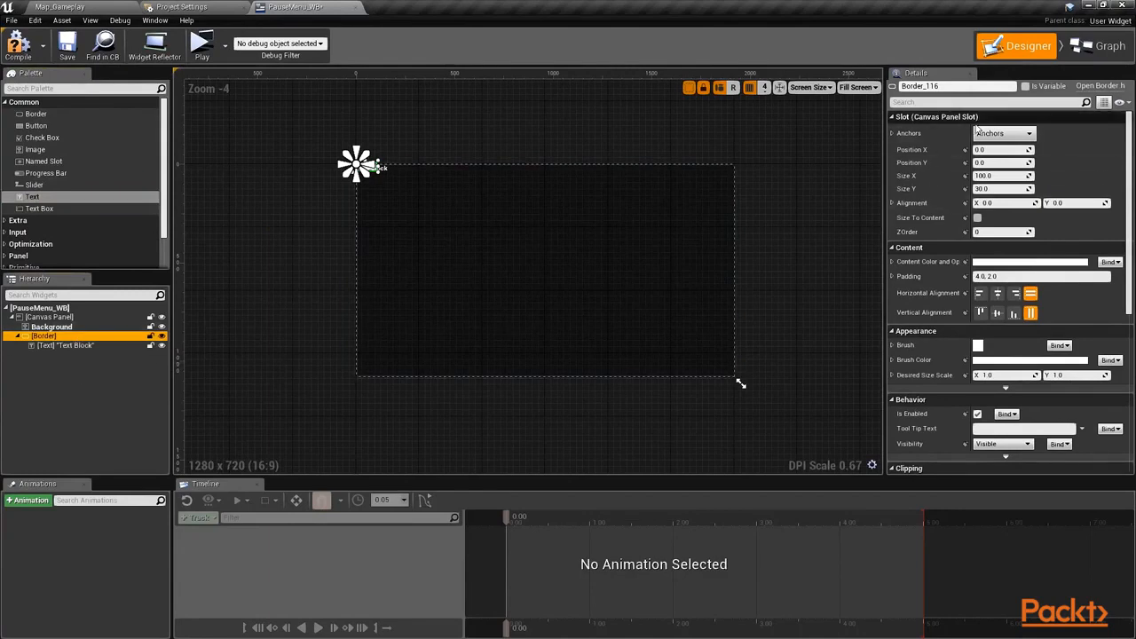
click(998, 135)
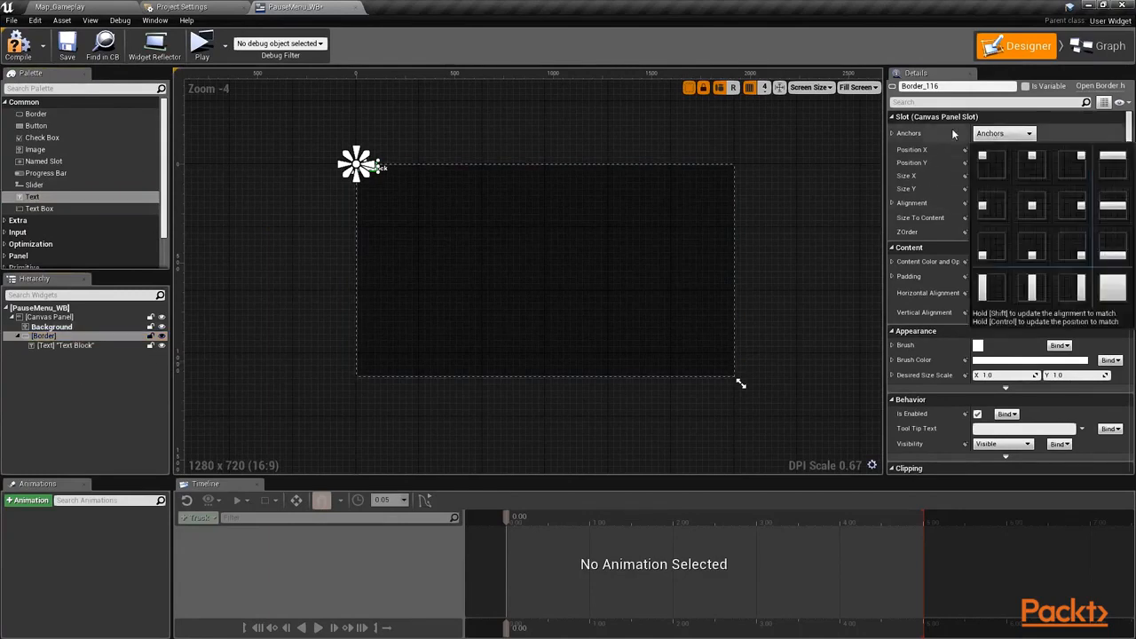
ctrl+click(1039, 174)
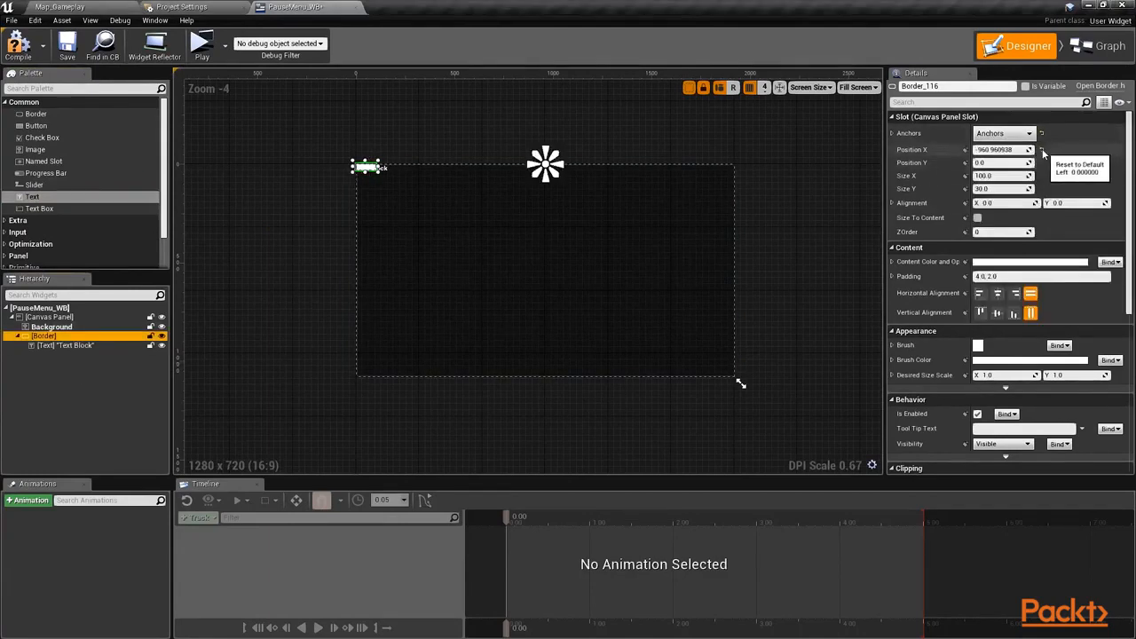
click(1044, 152)
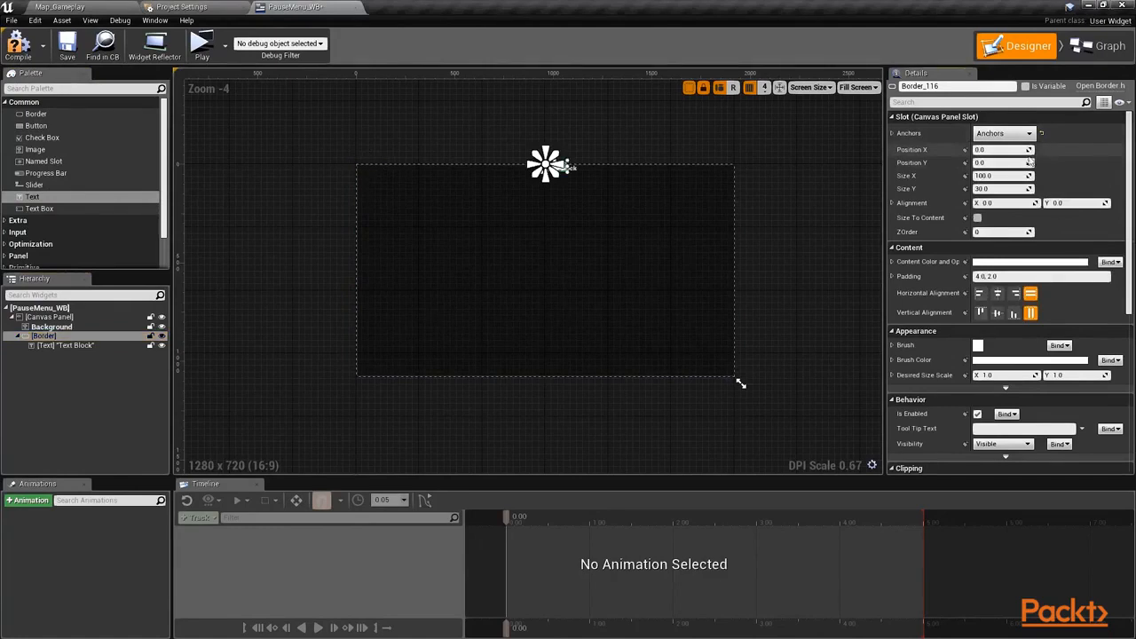
Set the Border's Position Y to 150 and enable Size To Content.
click(998, 162)
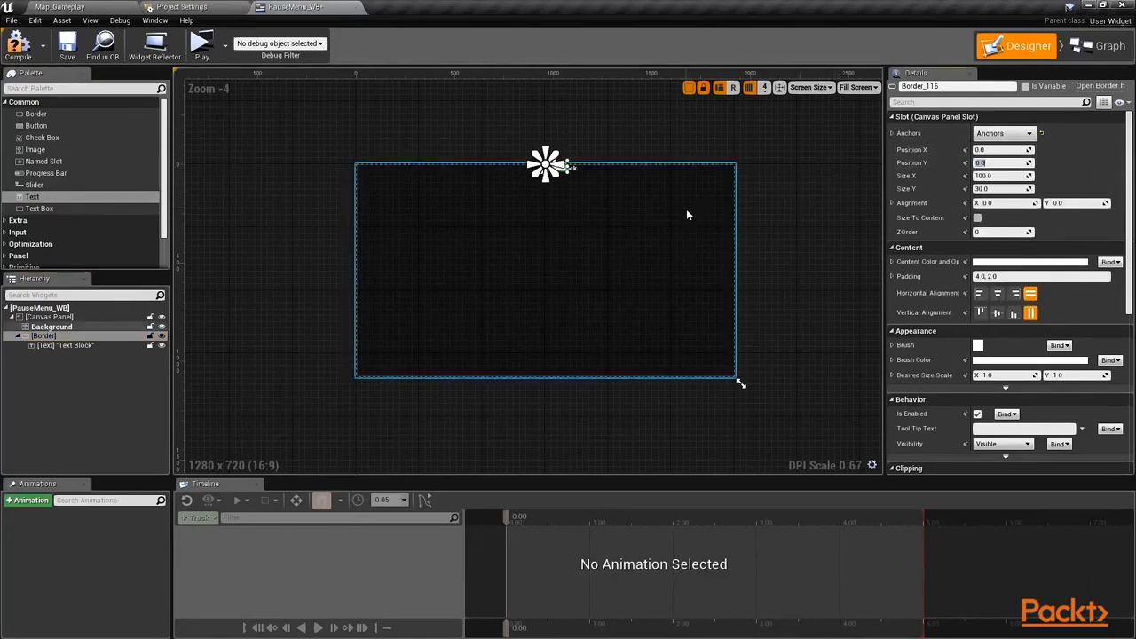
text(150)
key(Return)
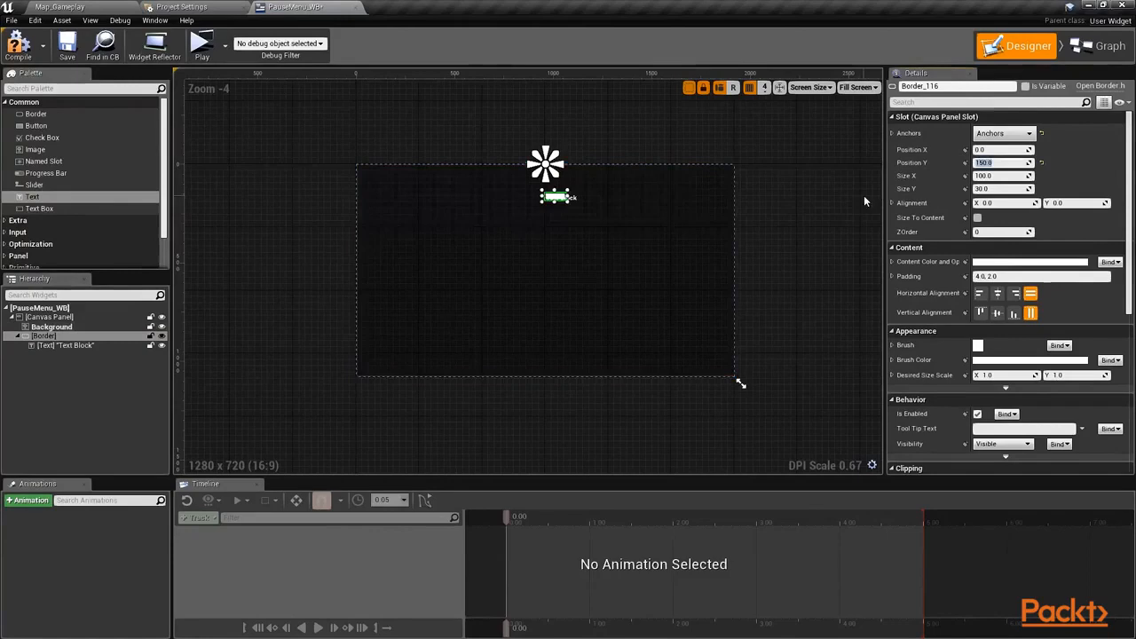
click(977, 217)
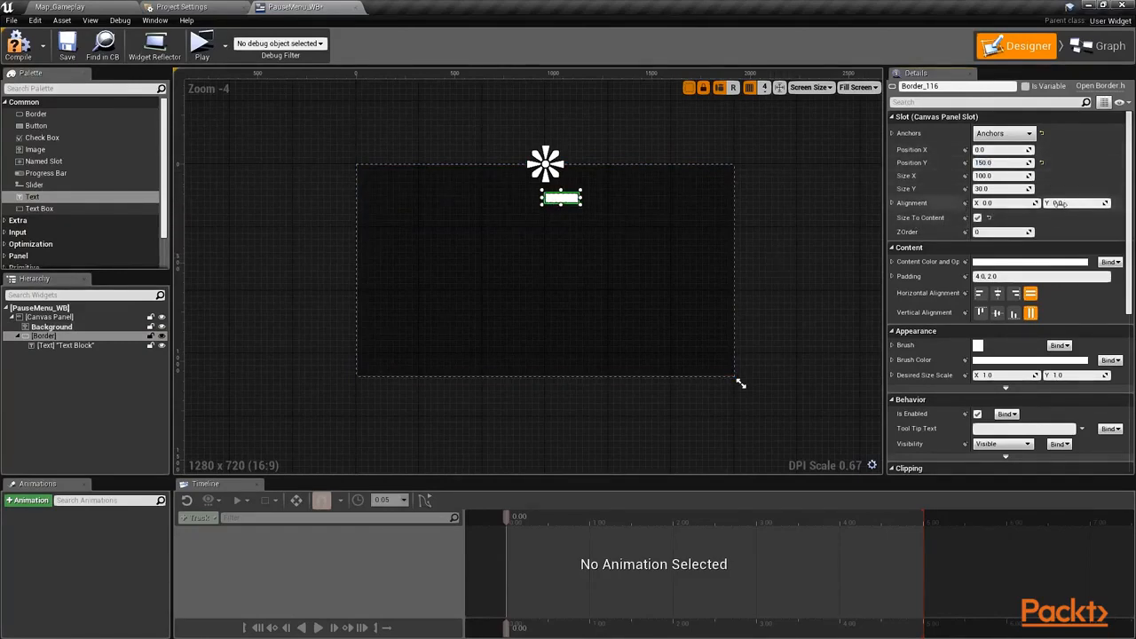
Set the Border's brush color to black with an alpha of 0.5.
click(987, 360)
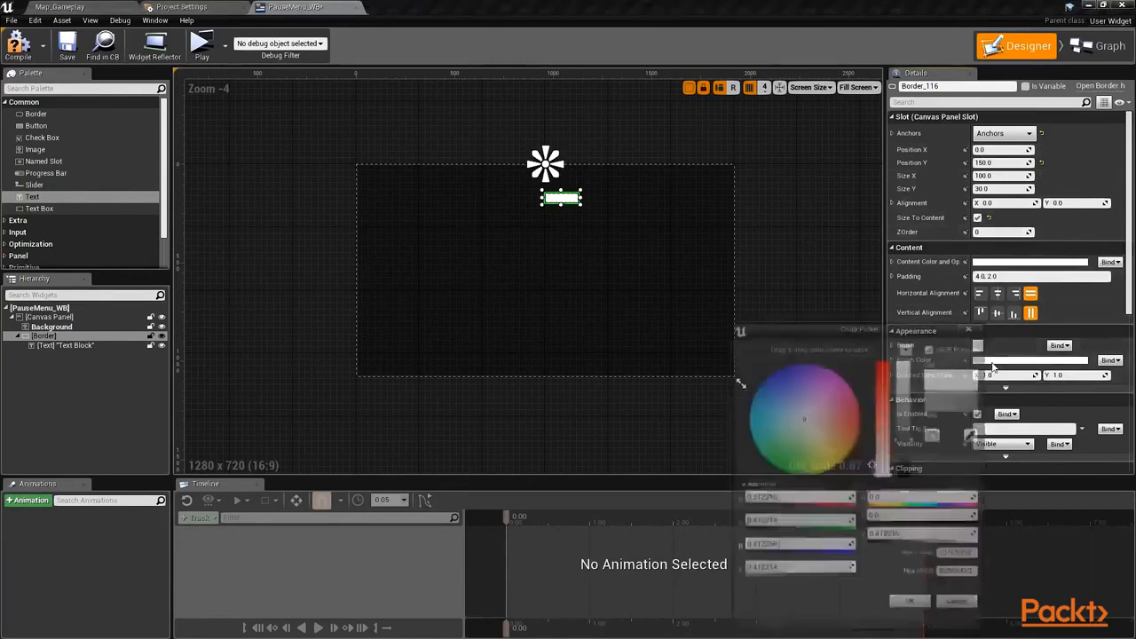
drag(908, 366, 907, 483)
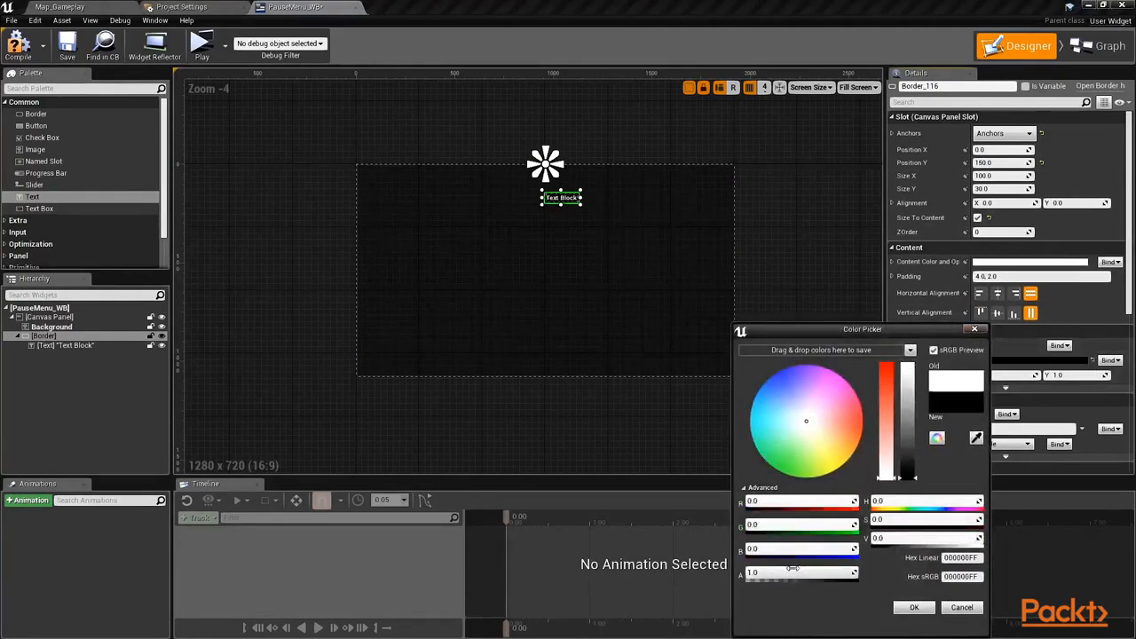
mouse_move(796, 574)
mouse_down()
mouse_move(755, 573)
mouse_move(806, 574)
mouse_move(797, 573)
mouse_up()
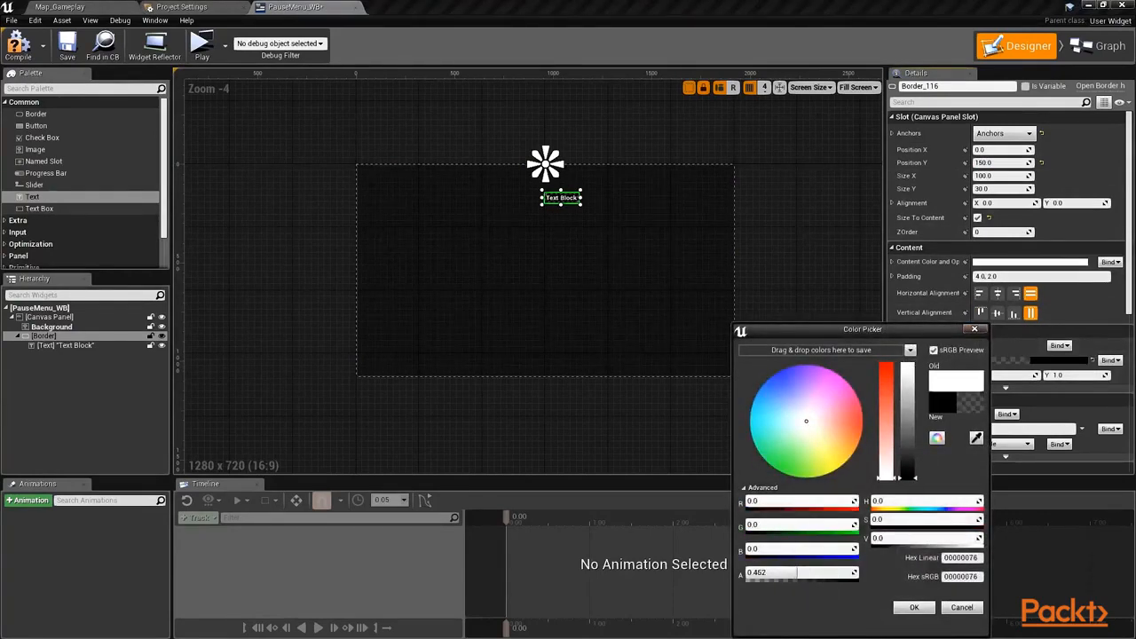
click(799, 574)
text(0.5)
key(Return)
click(914, 607)
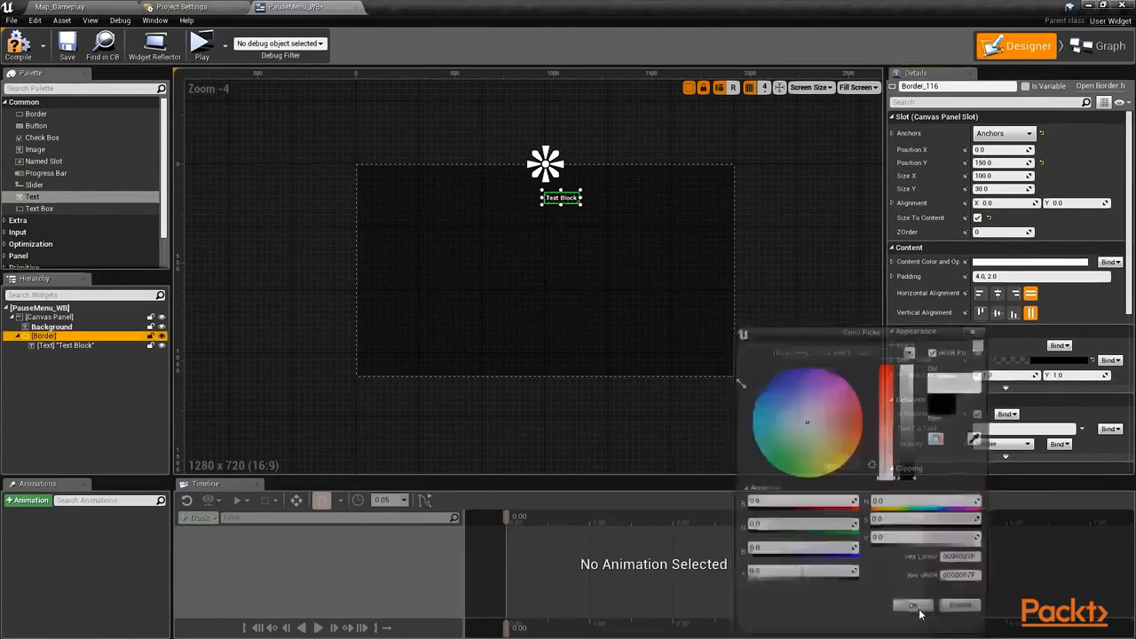
Change the Text widget inside the Border to read PAUSED and set its font size to 75.
click(85, 346)
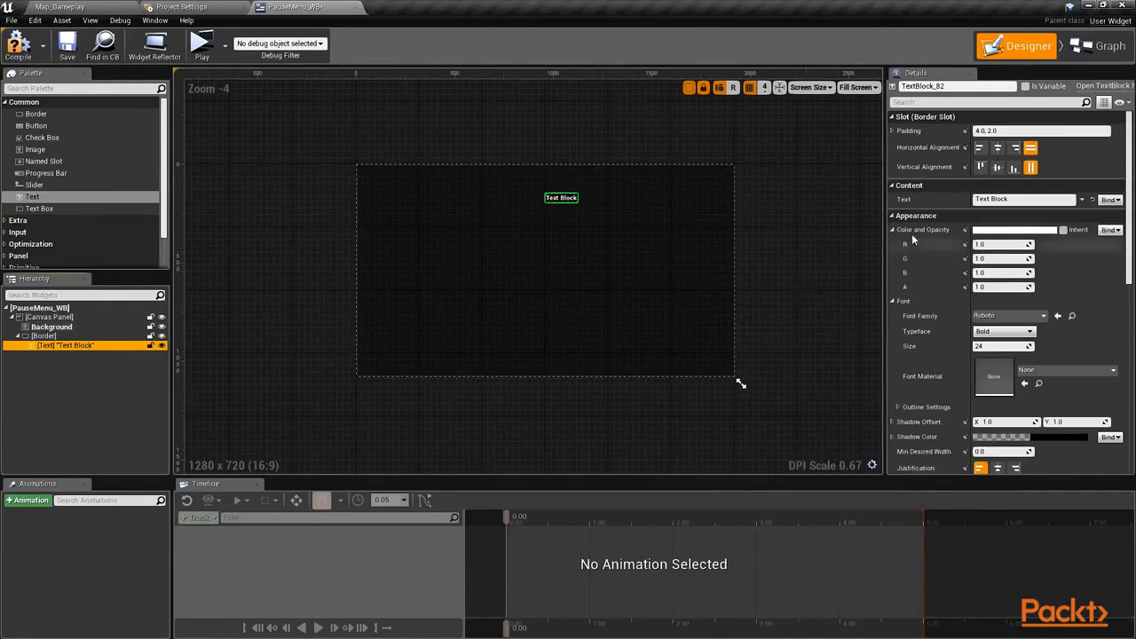
drag(1026, 199, 975, 200)
text(PA)
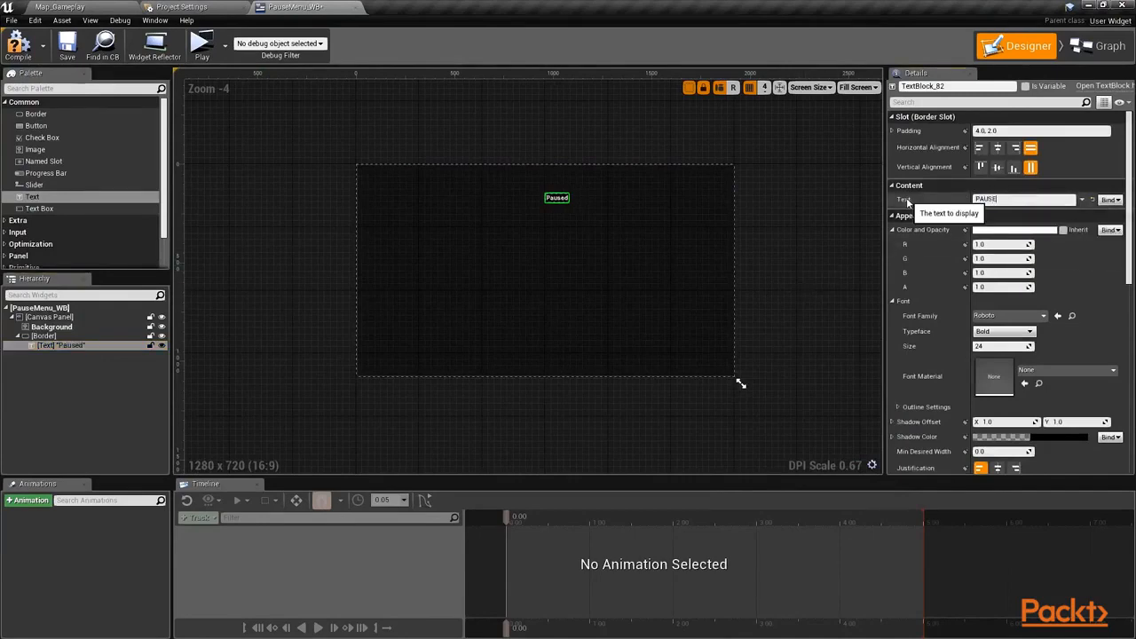
text(USED)
key(Return)
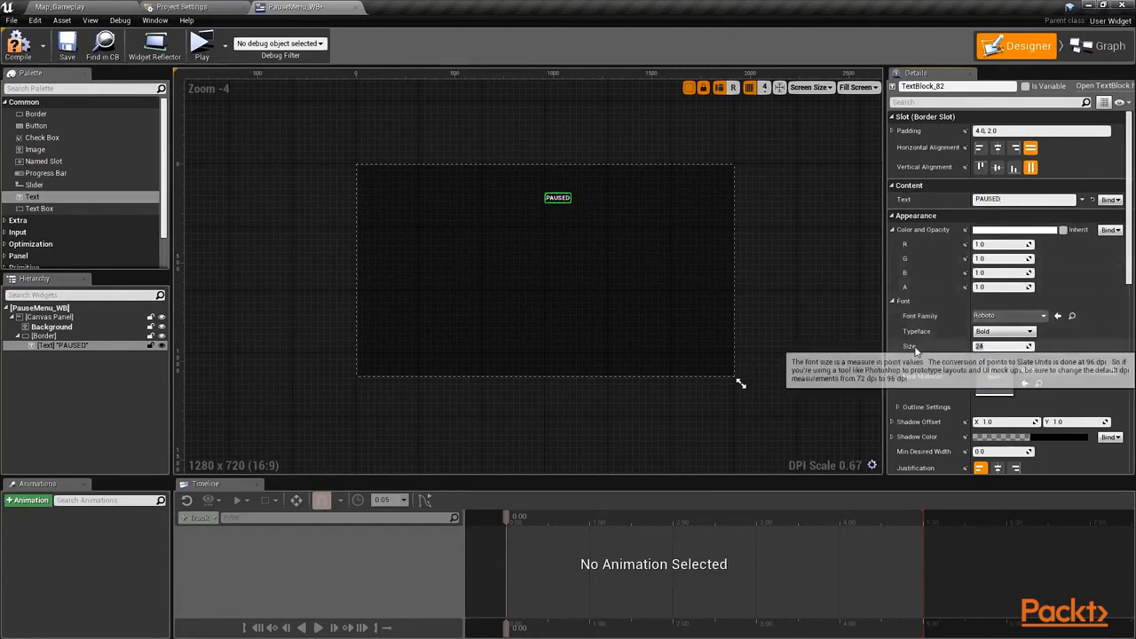
key(Return)
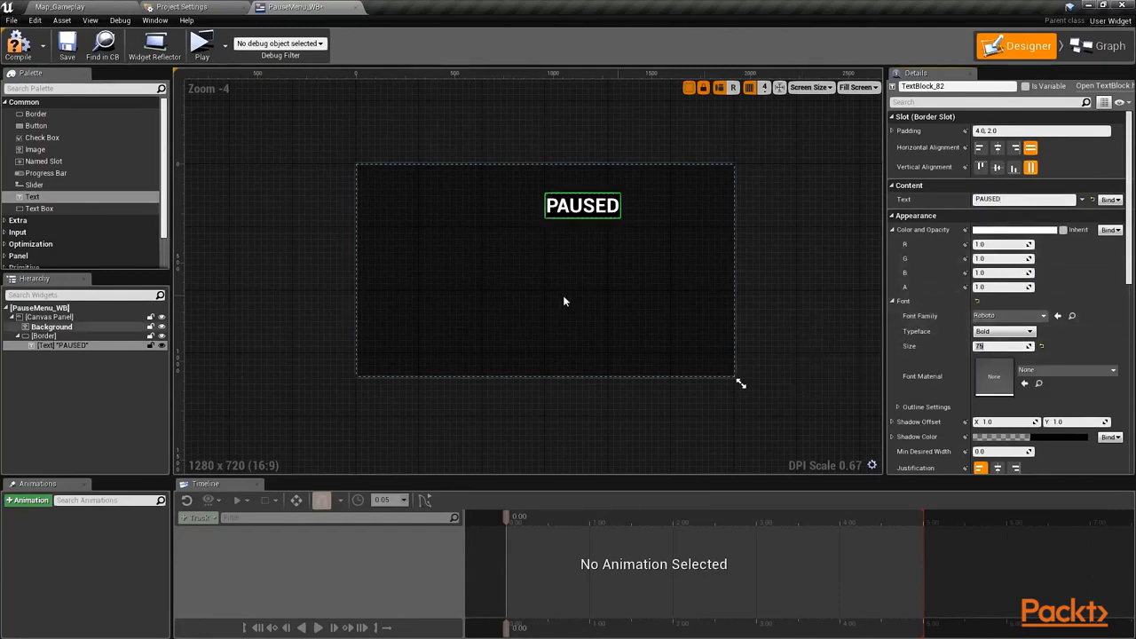
Center the Border horizontally on its anchor by setting its Alignment X to 0.5.
click(48, 337)
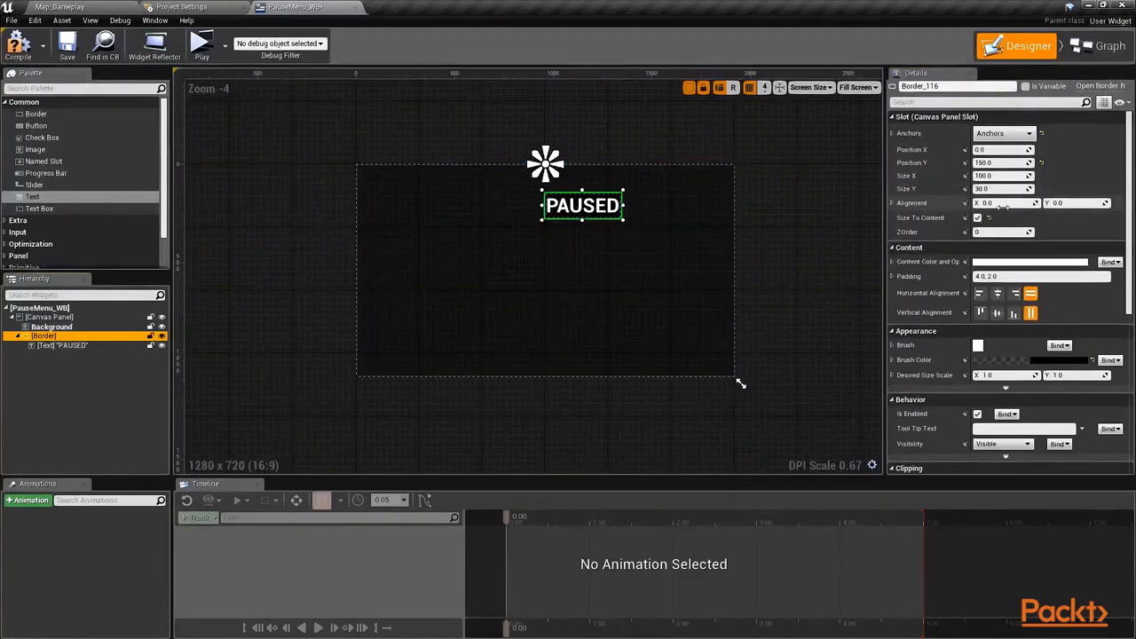
click(1003, 205)
text(0.5)
key(Return)
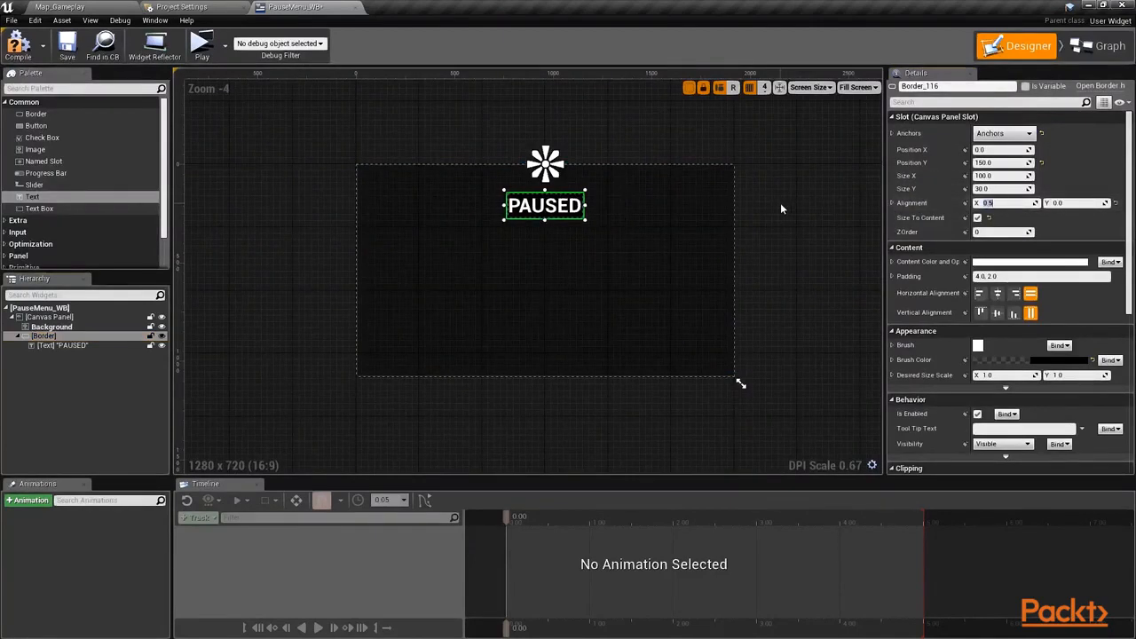
right_drag(782, 205, 762, 215)
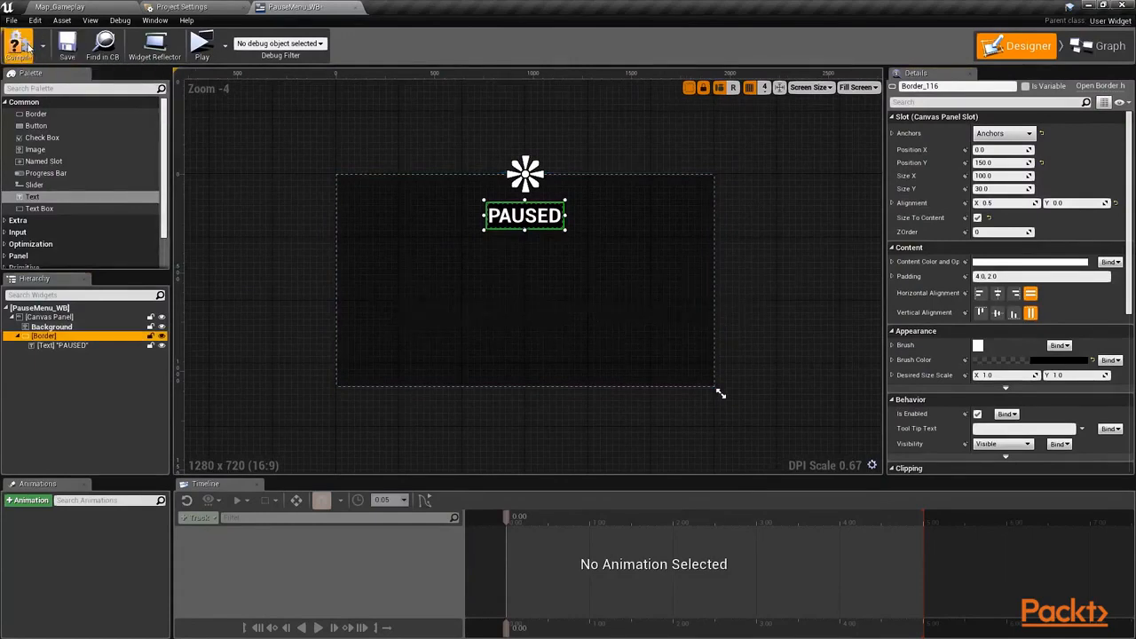
Find the Vertical Box widget and add one to the Canvas Panel.
click(104, 394)
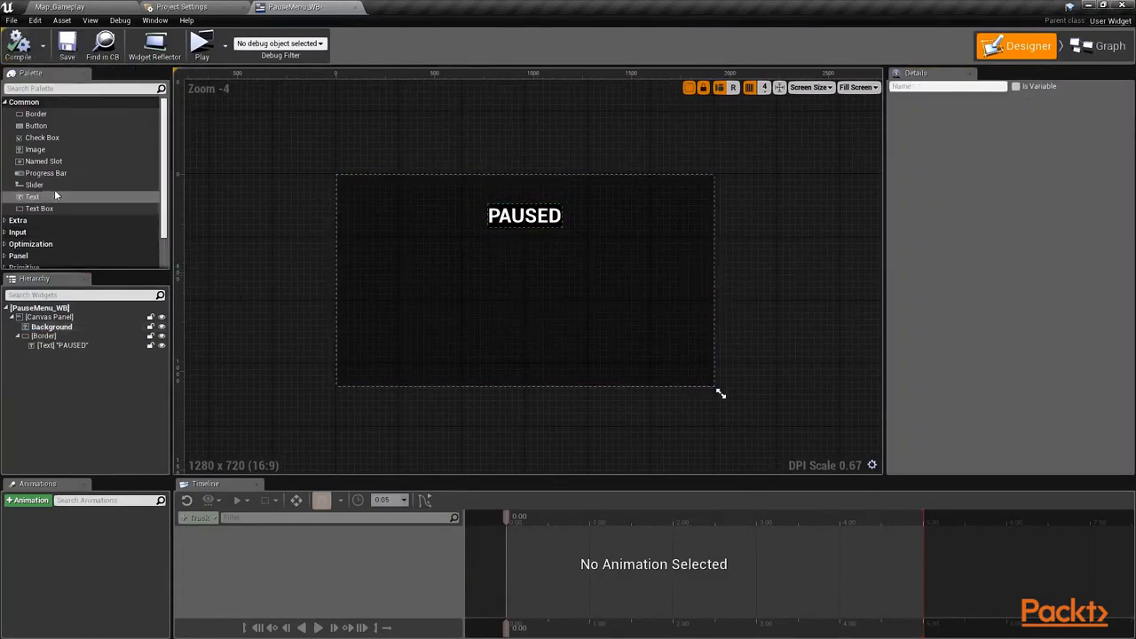
click(69, 90)
text(vert)
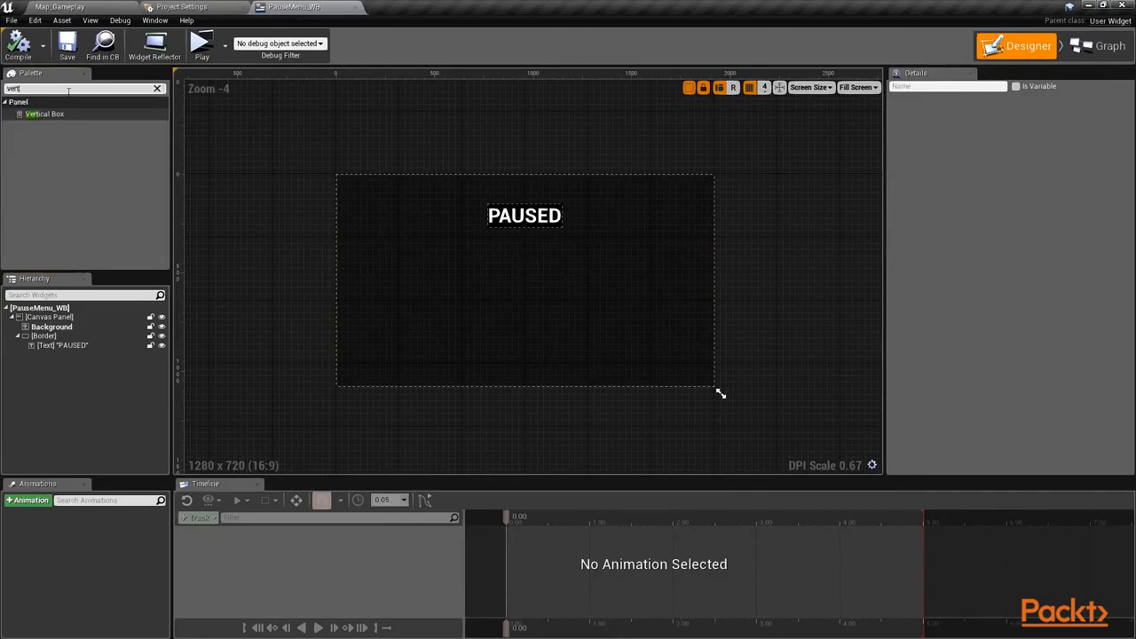
drag(45, 113, 54, 317)
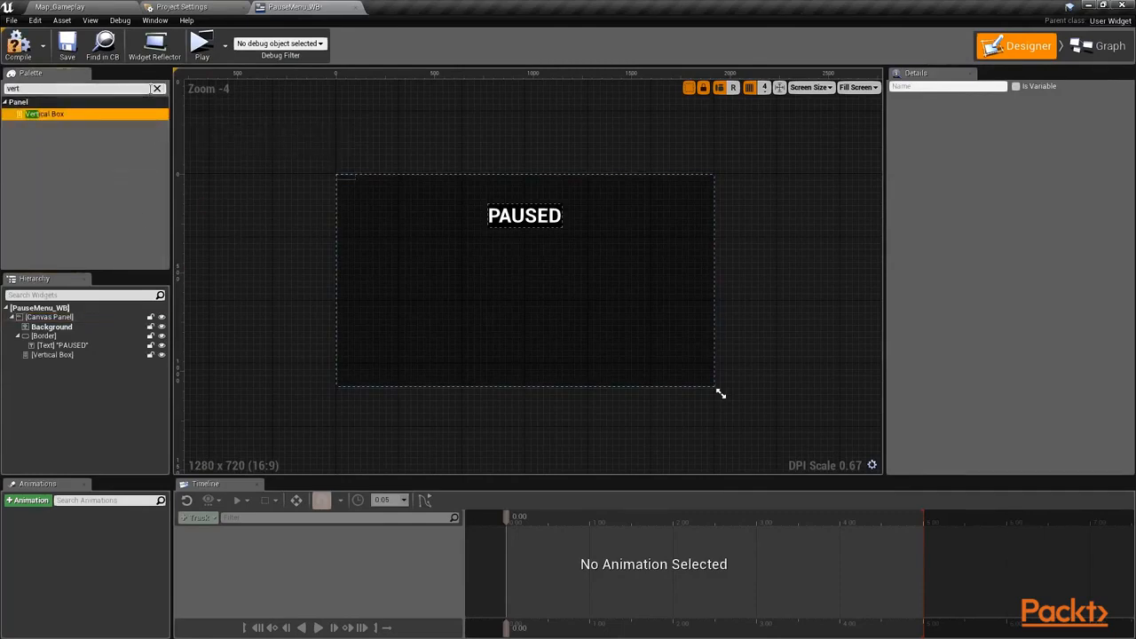
Anchor the Vertical Box to the center of the canvas with Position X and Y at 0 and Alignment X 0.5.
click(56, 355)
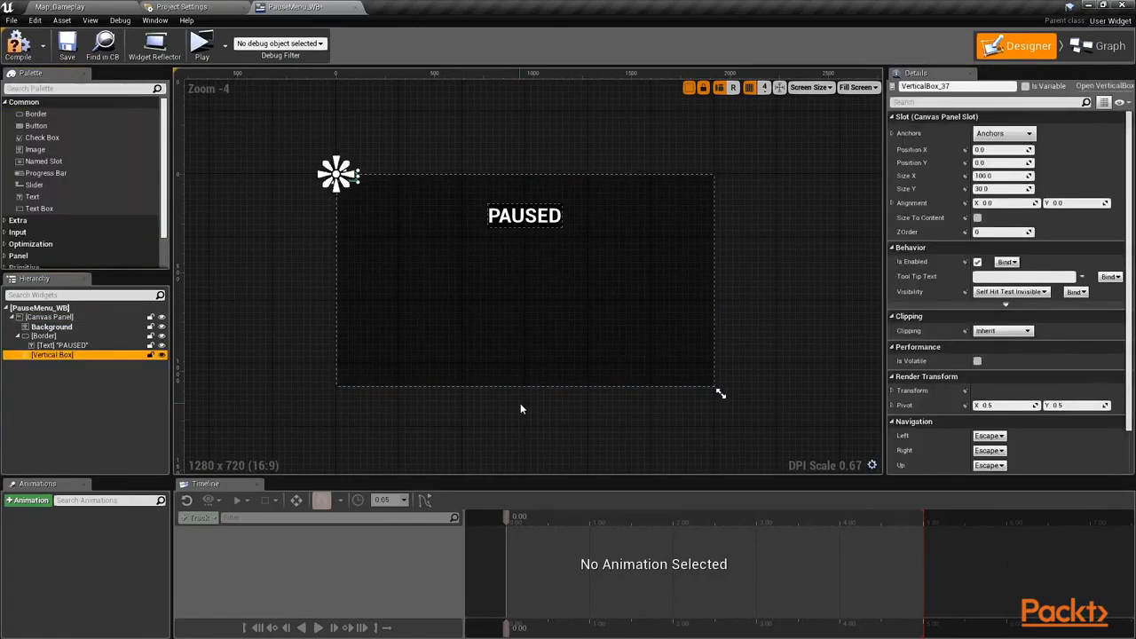
click(987, 176)
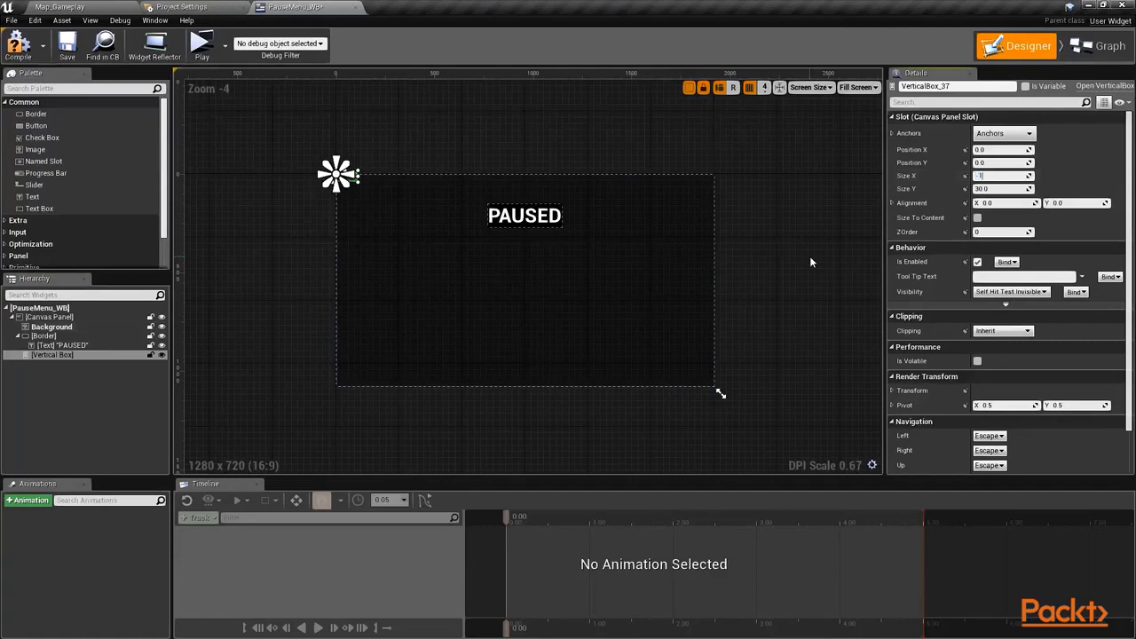
click(1003, 133)
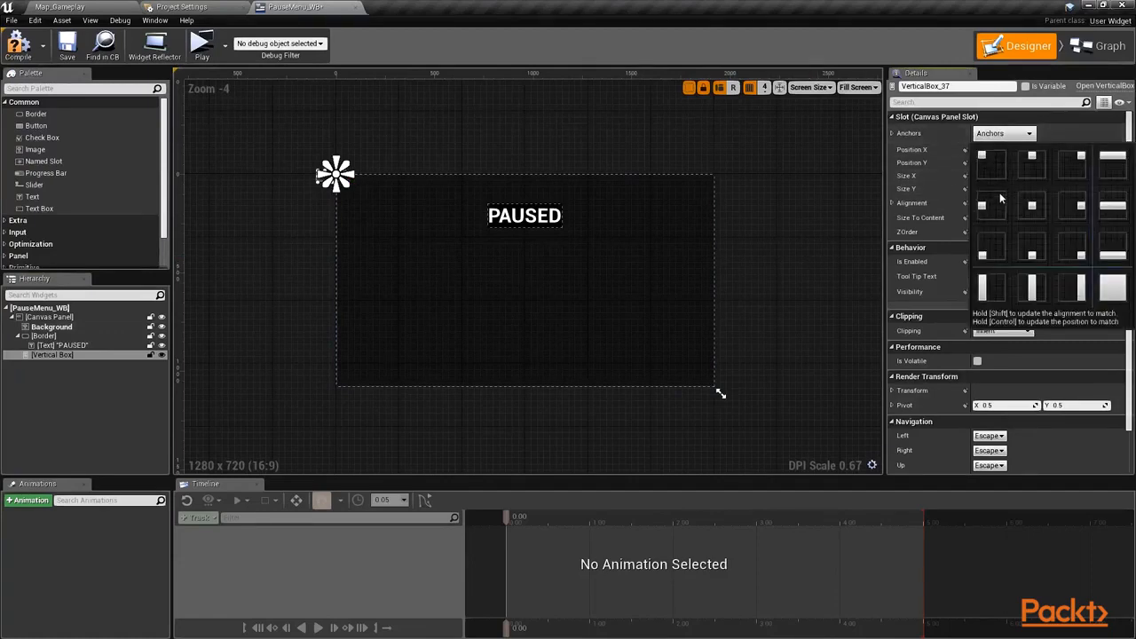
click(1031, 206)
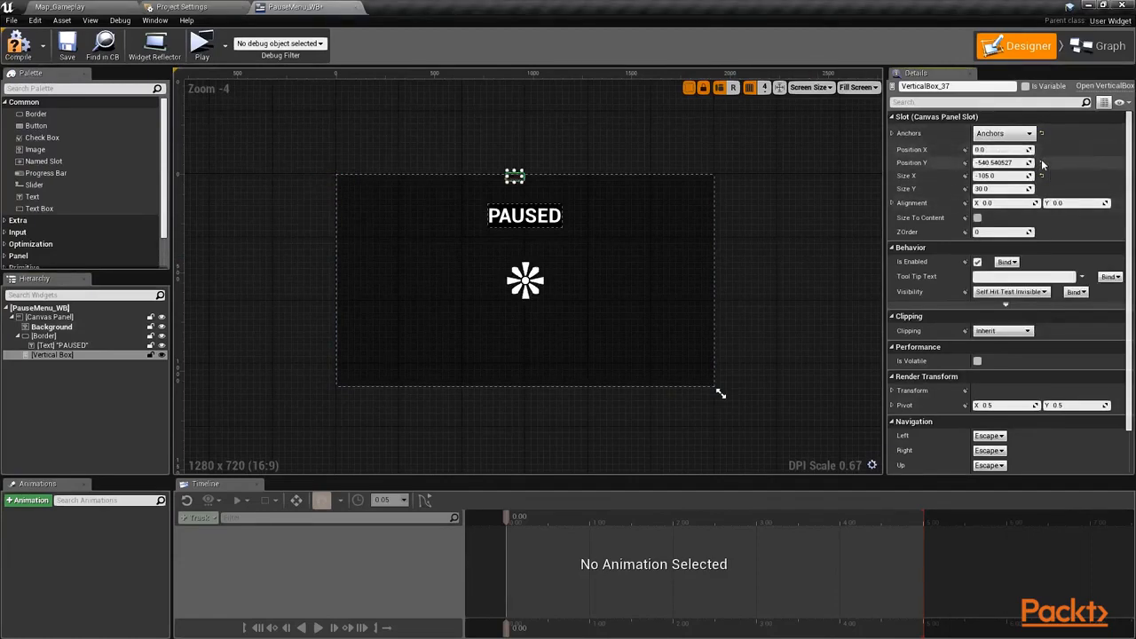
click(1042, 163)
click(987, 203)
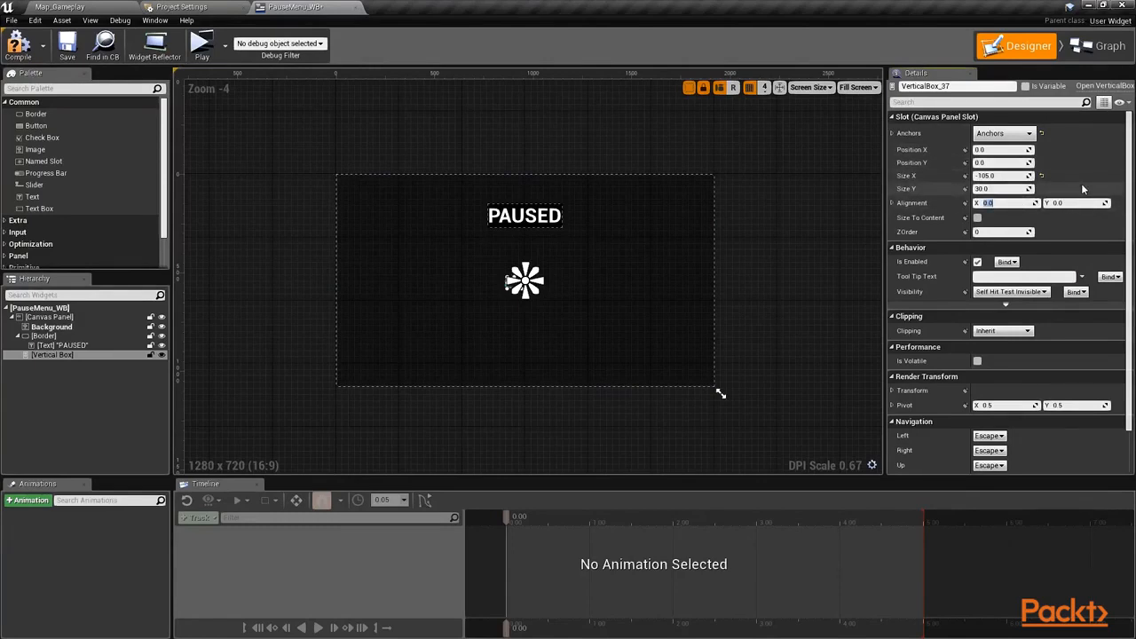
text(0.5)
Set the Vertical Box's Size X and Size Y to 400.
click(994, 176)
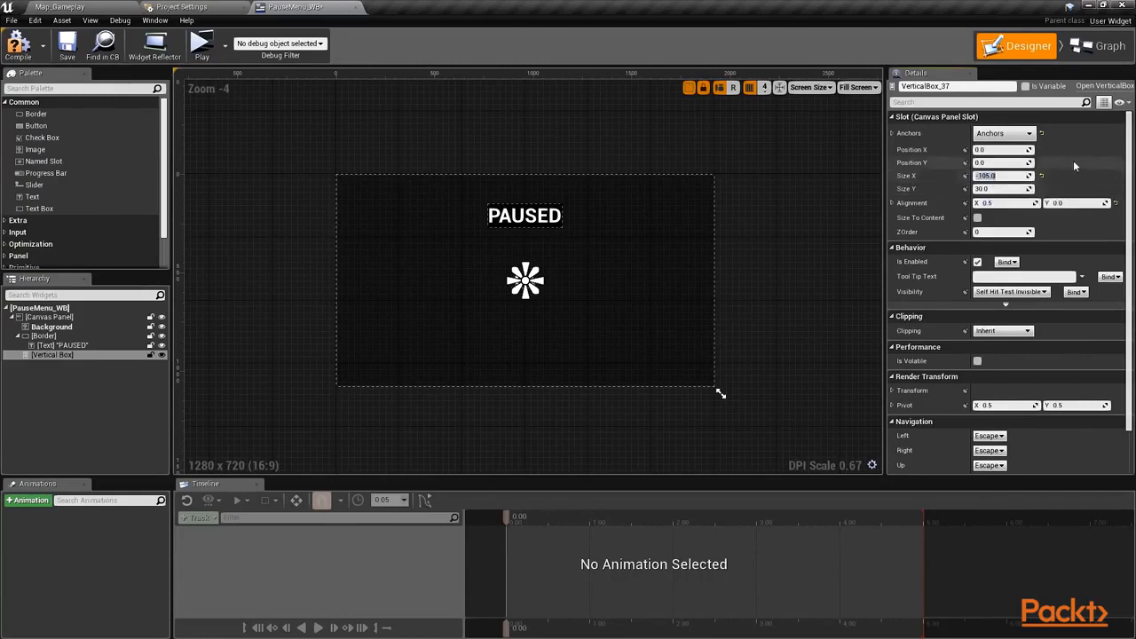
text(400)
key(Return)
click(986, 189)
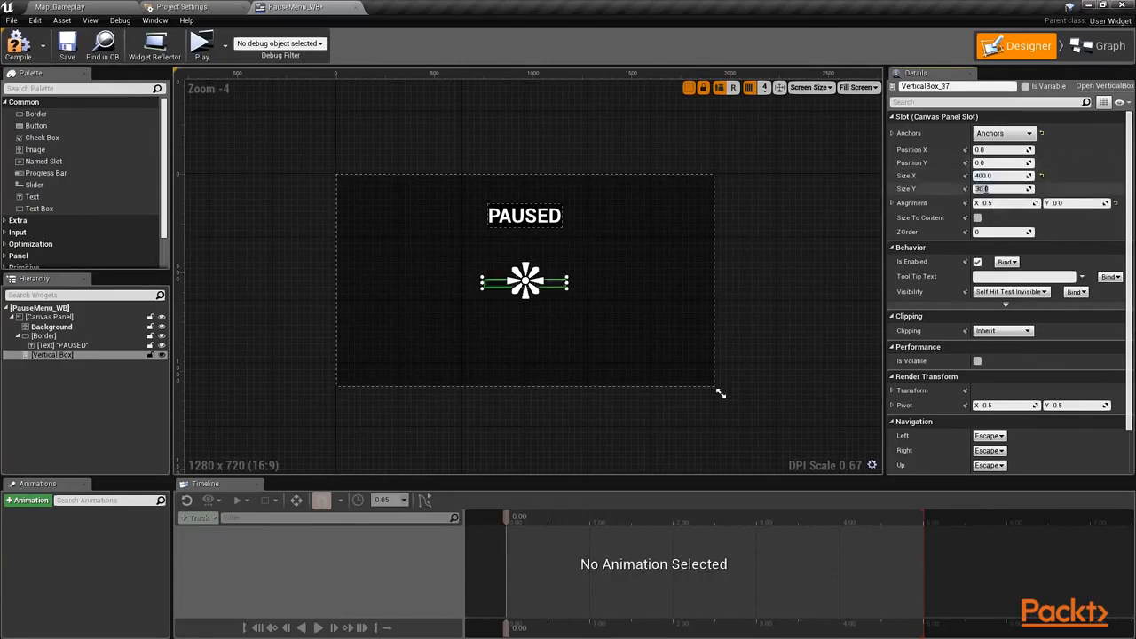
text(400)
key(Return)
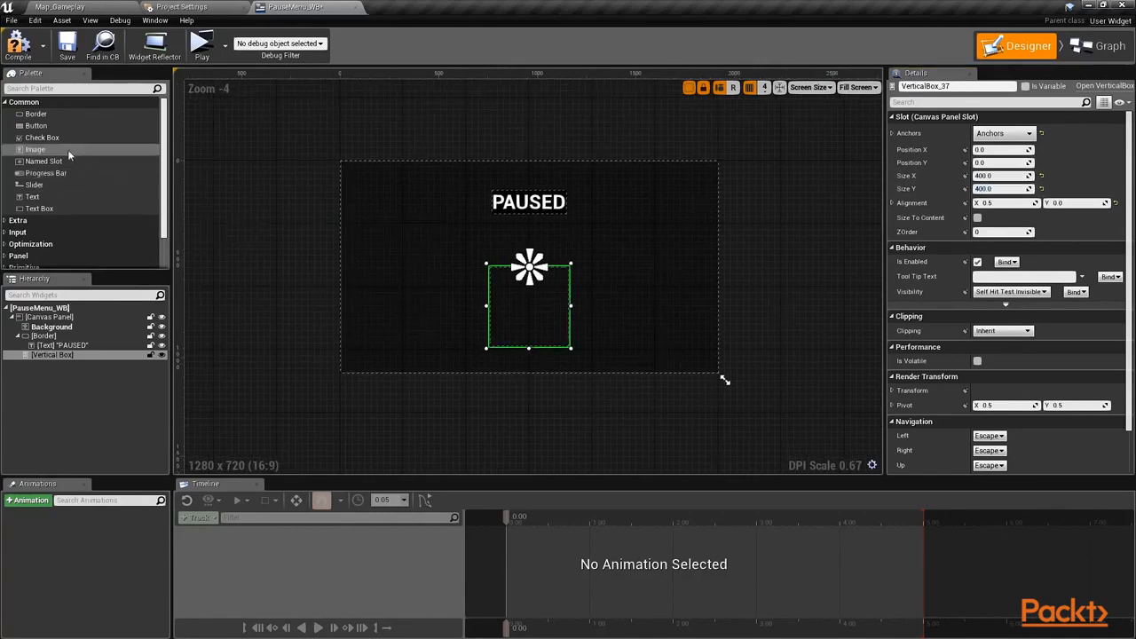
Add a Button inside the Vertical Box and rename it ResumeButton.
drag(36, 125, 66, 363)
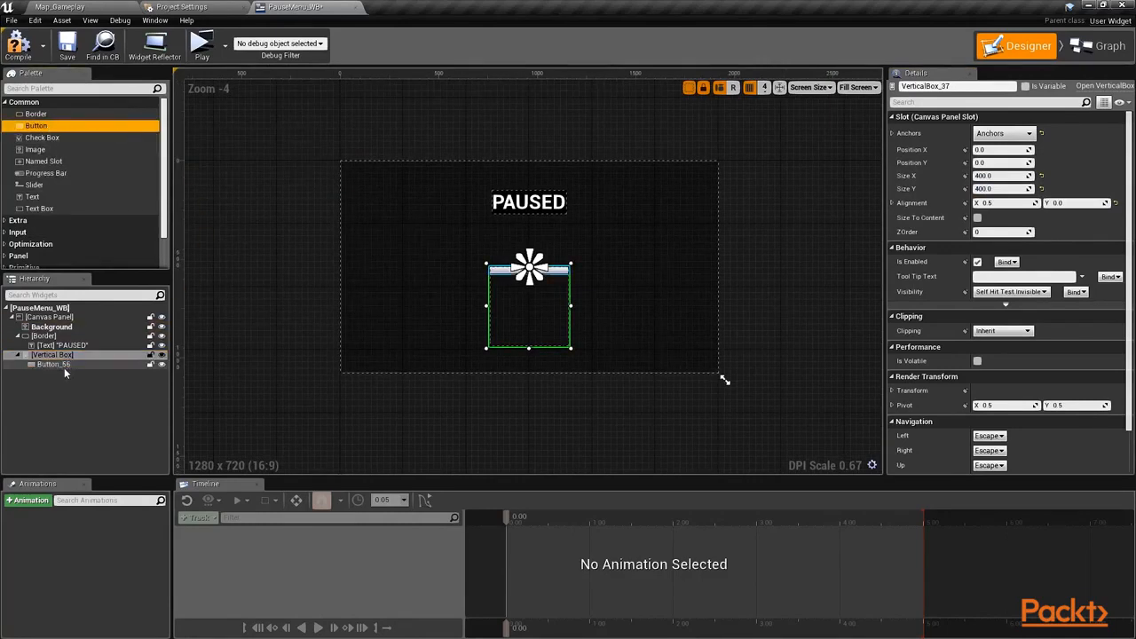
click(64, 366)
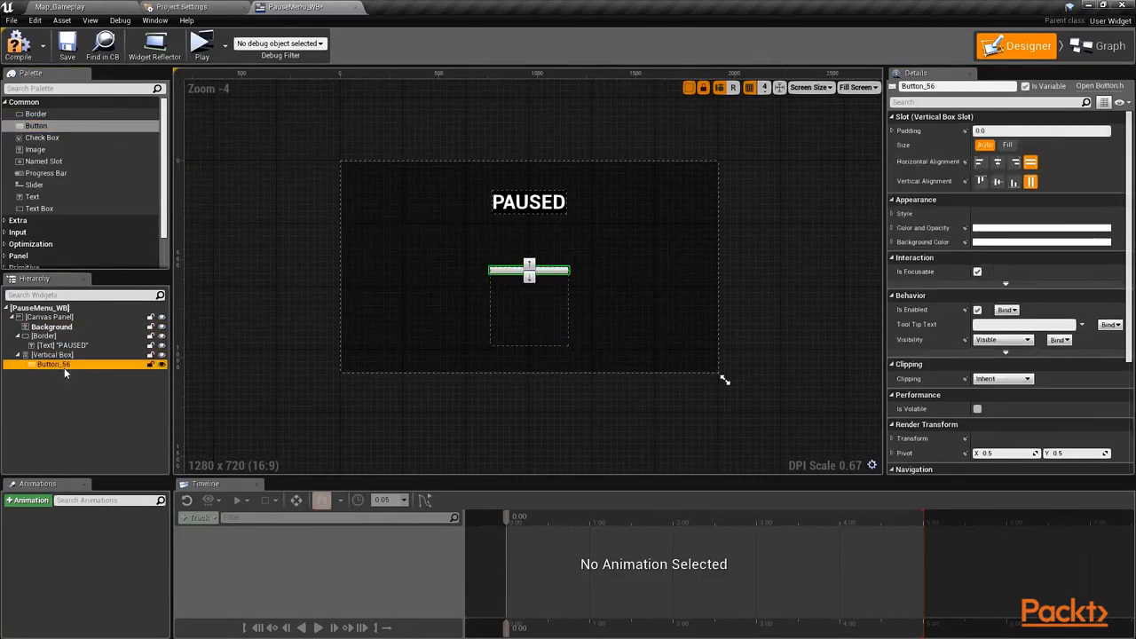
click(941, 86)
text(Resume)
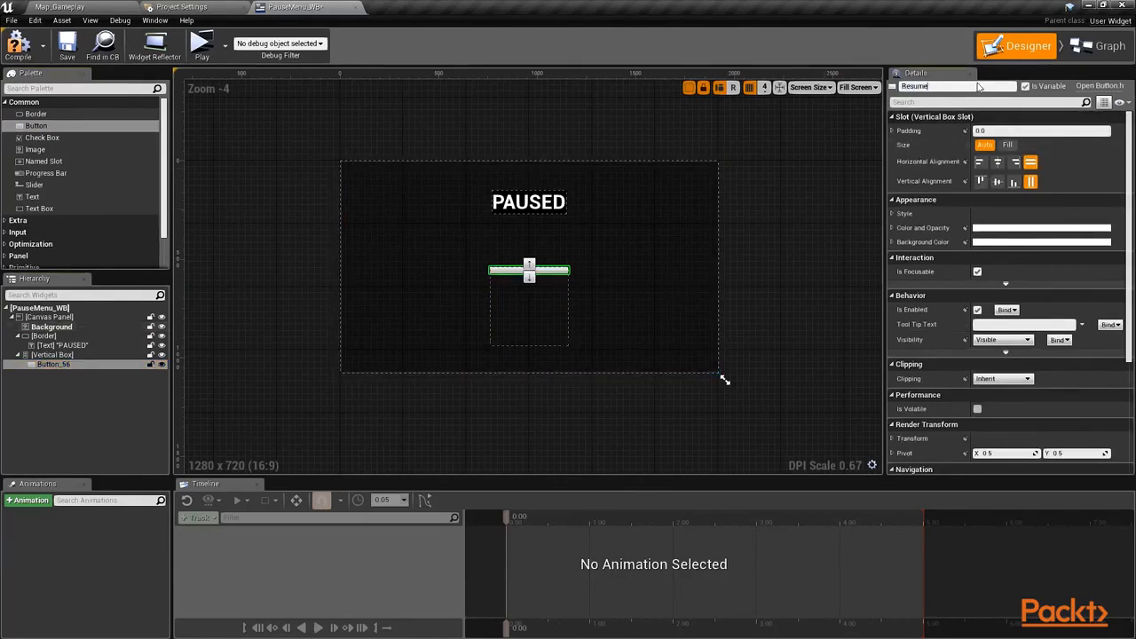
text(Button)
key(Return)
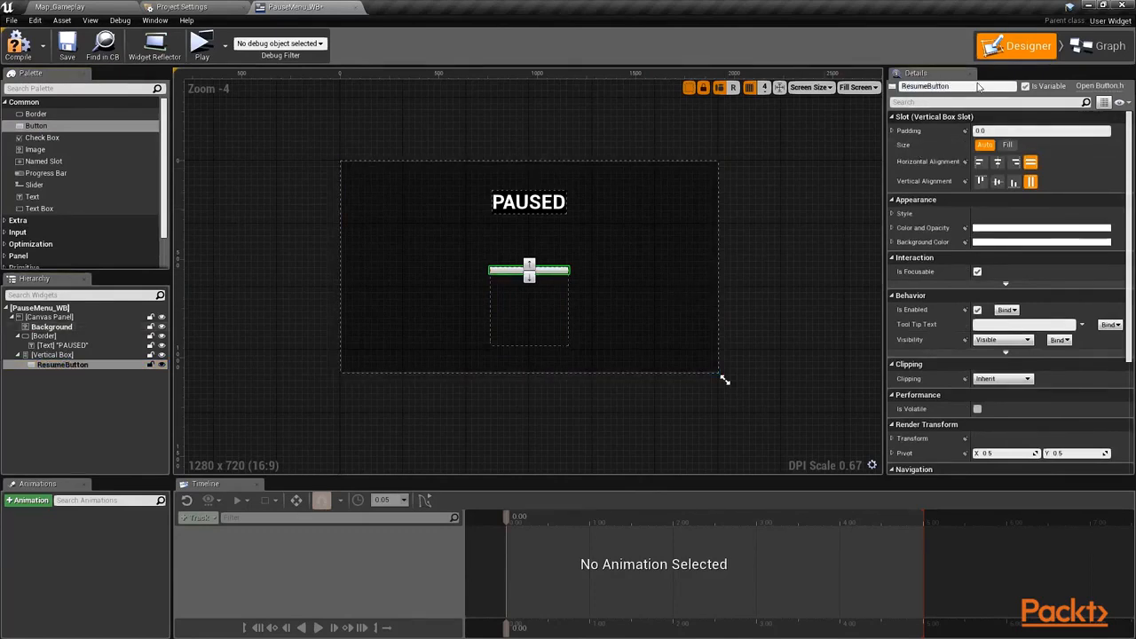
Add a Text widget inside ResumeButton and set its color to black.
click(43, 199)
drag(42, 199, 76, 369)
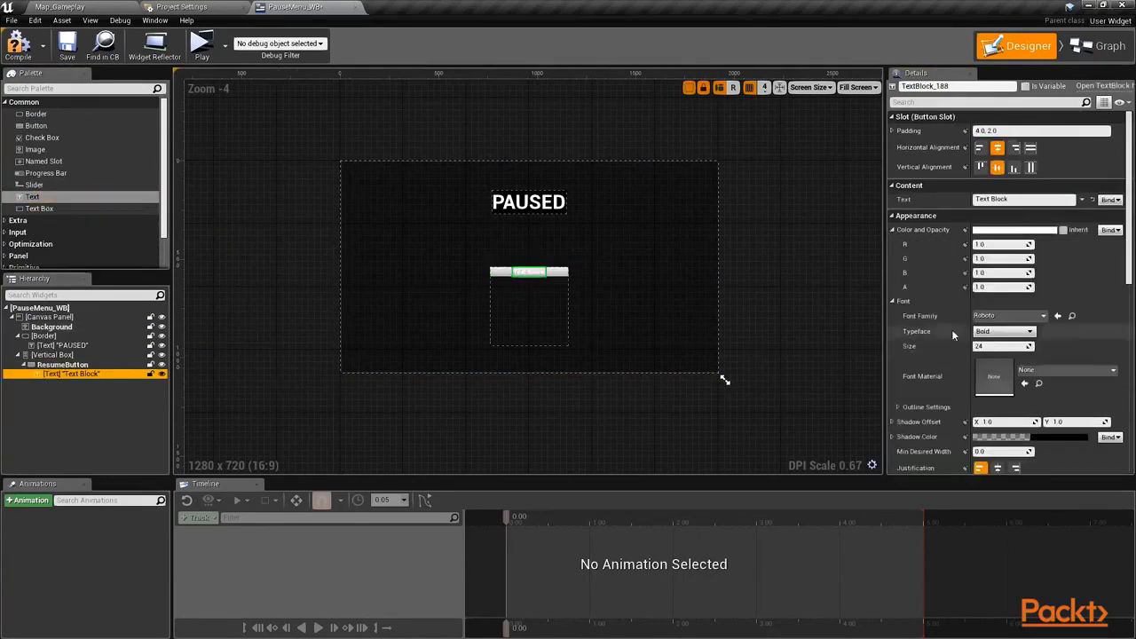
click(1003, 231)
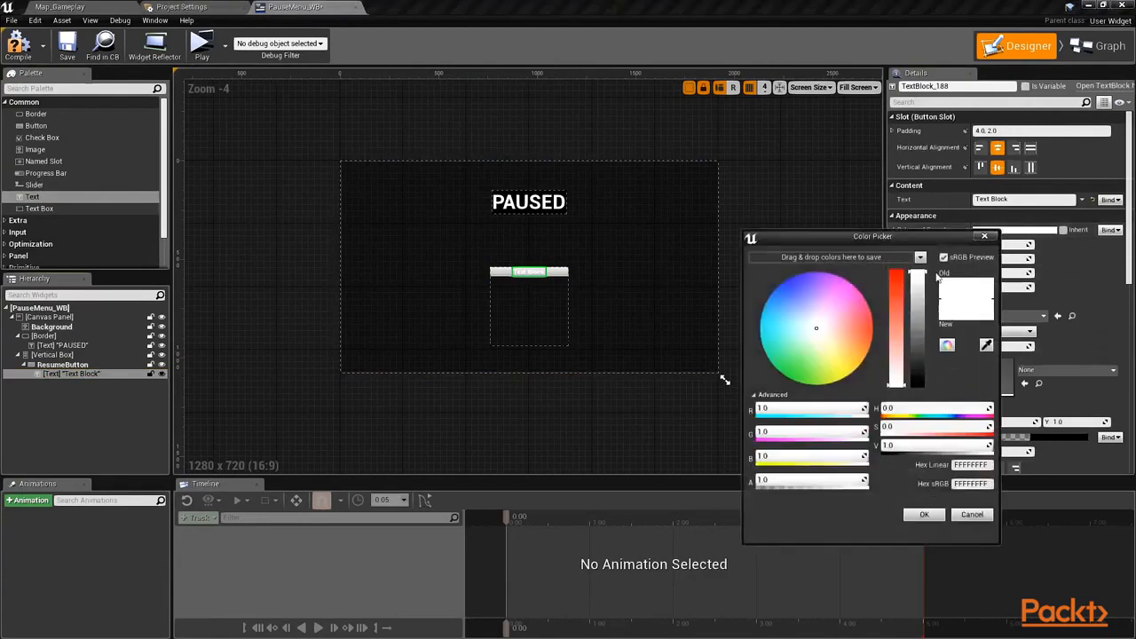
drag(917, 284, 918, 385)
click(924, 514)
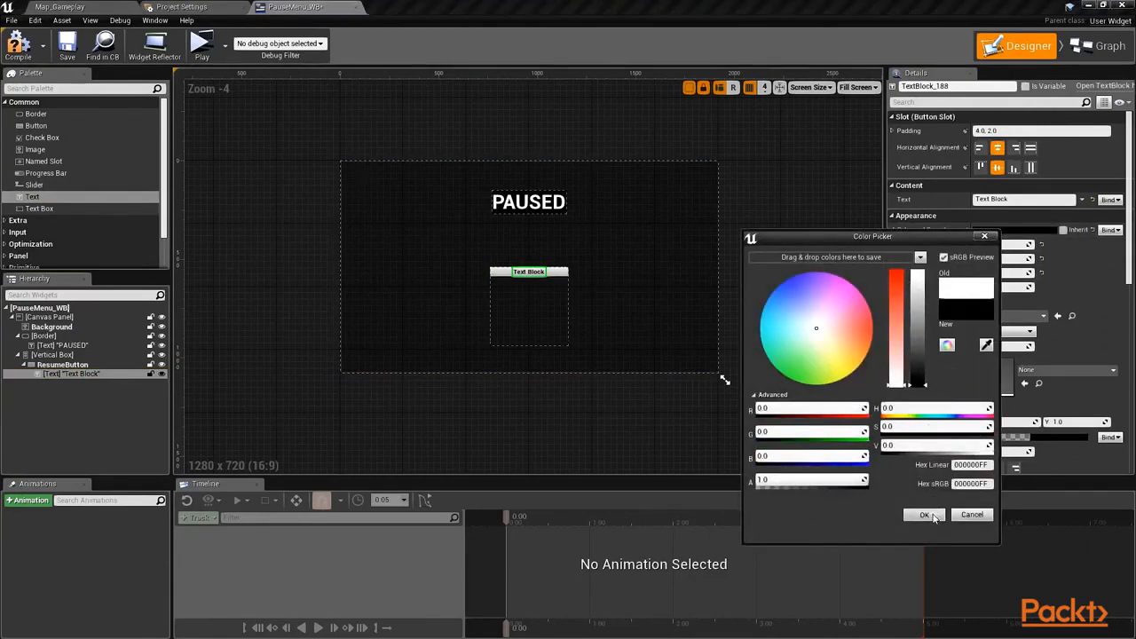
Change the text on ResumeButton to Resume Game and set its font size to 30.
click(1012, 199)
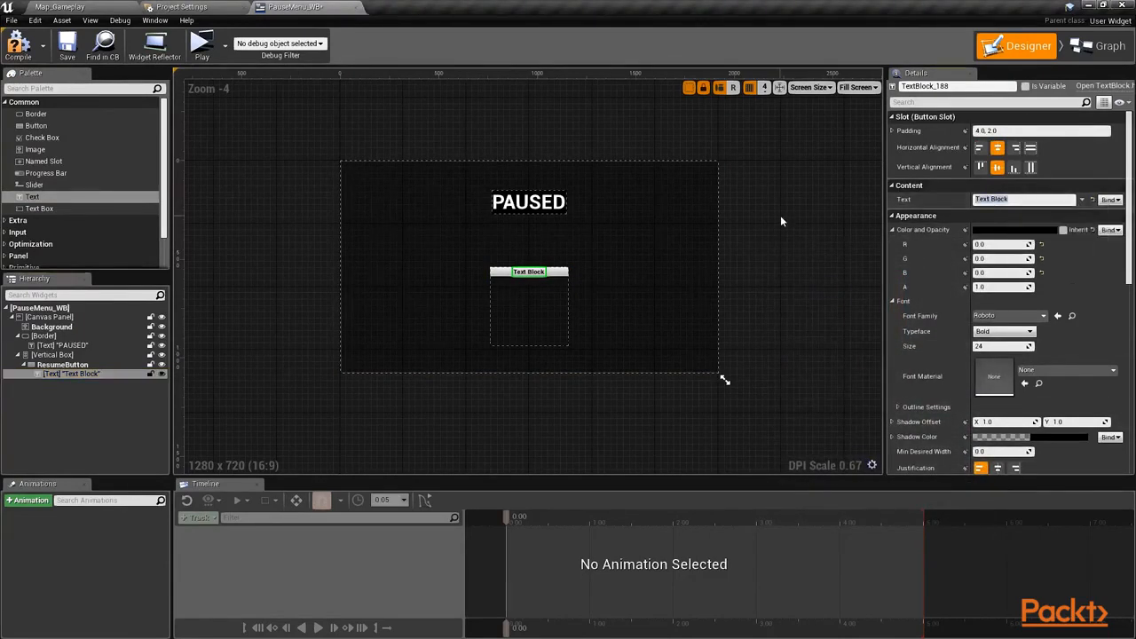
text(Resume Game)
key(Return)
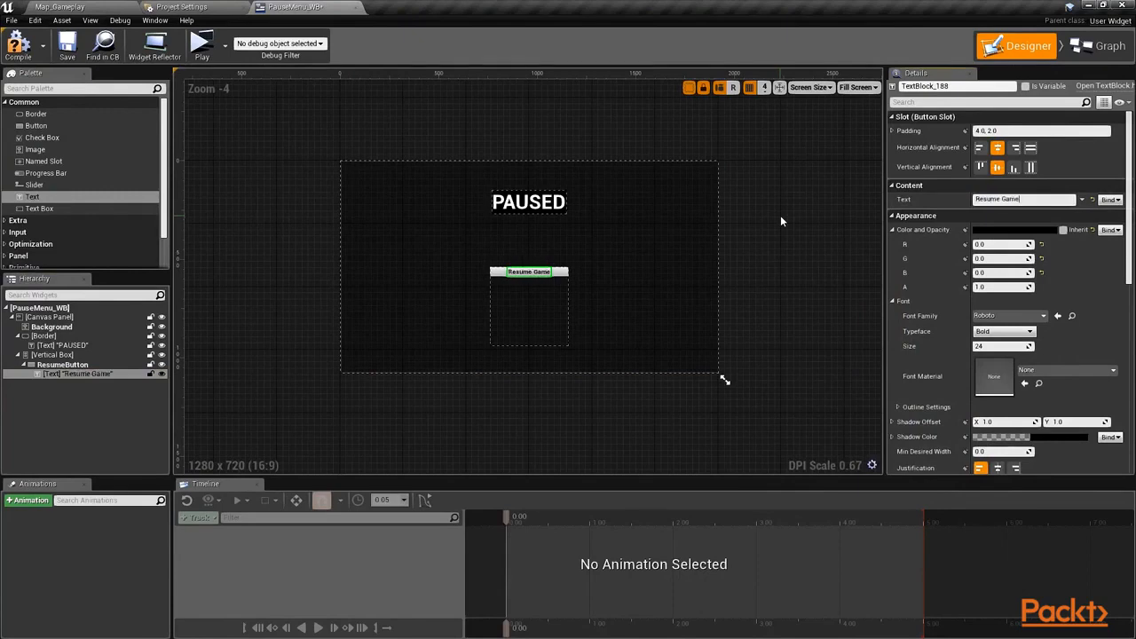
click(979, 346)
text(30)
key(Return)
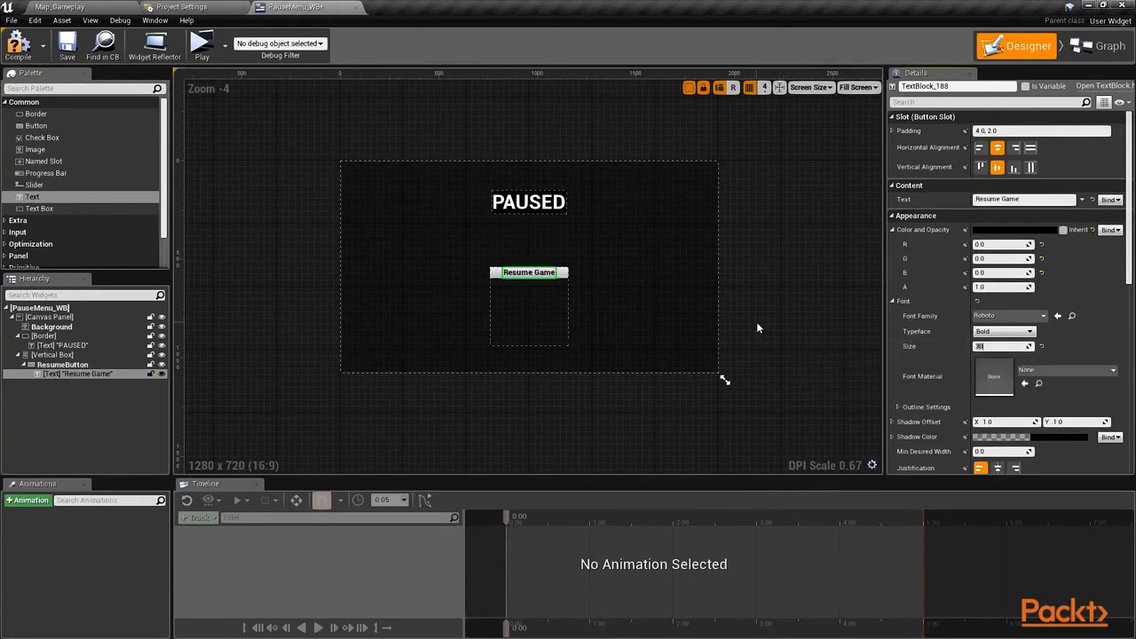
Set ResumeButton's slot size to Fill and paste two copies of the button into the Vertical Box.
click(71, 364)
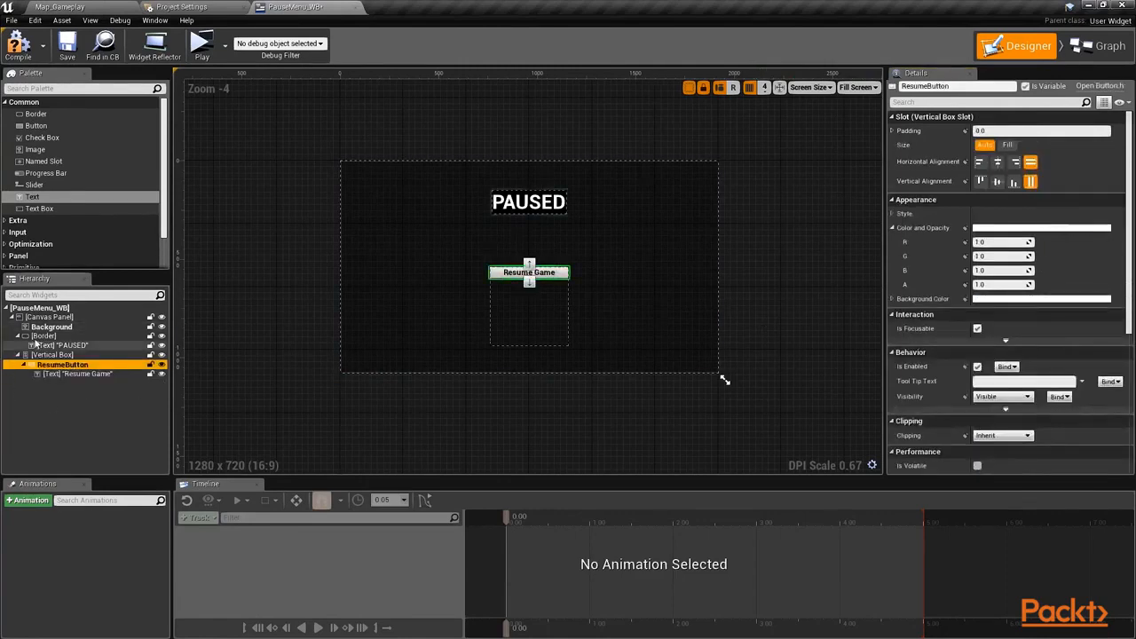
click(1008, 145)
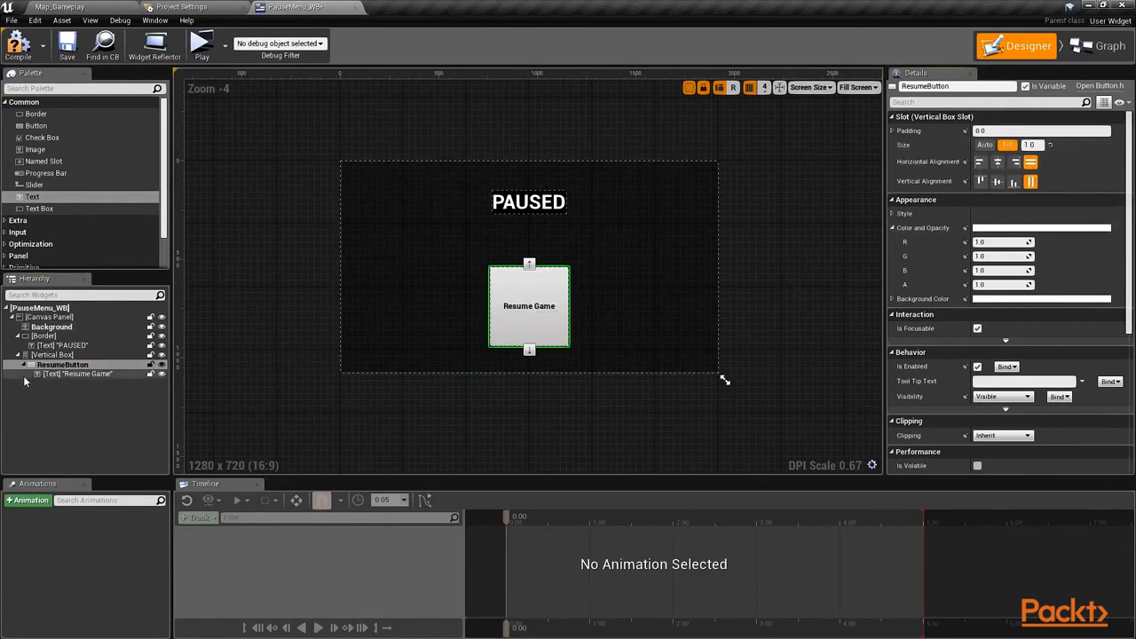
click(67, 365)
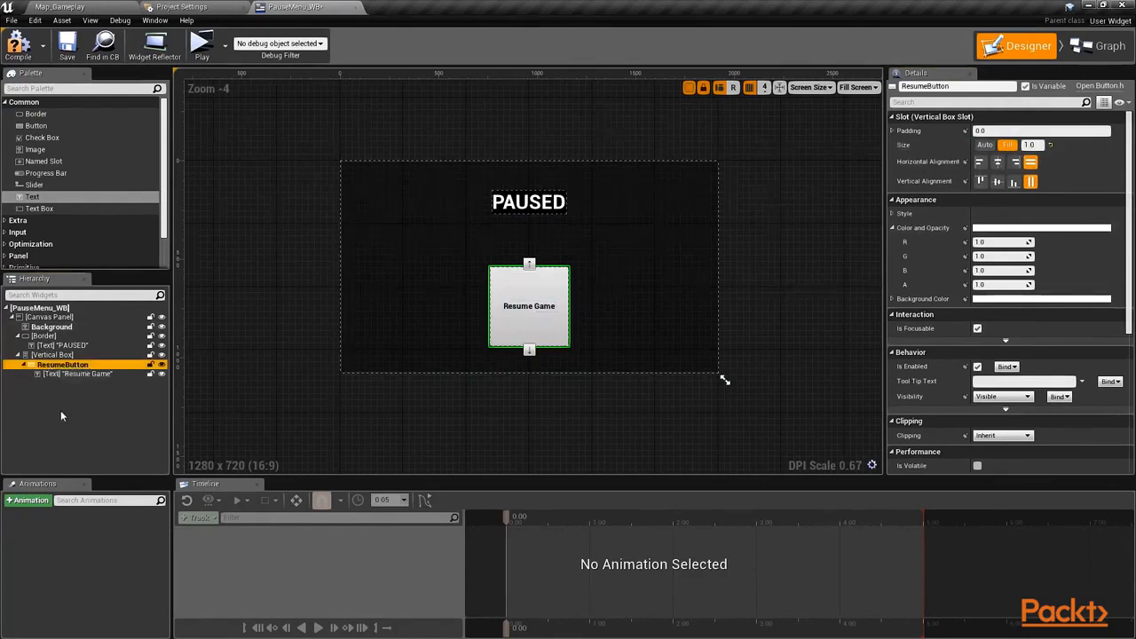
click(59, 356)
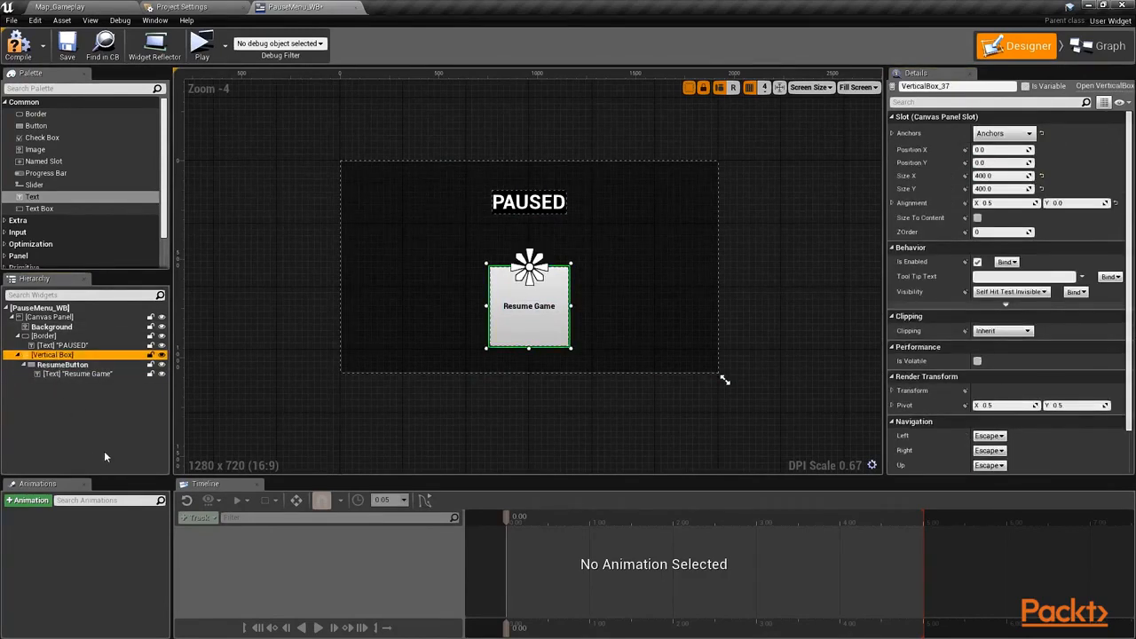
key(ctrl+v)
key(ctrl+v)
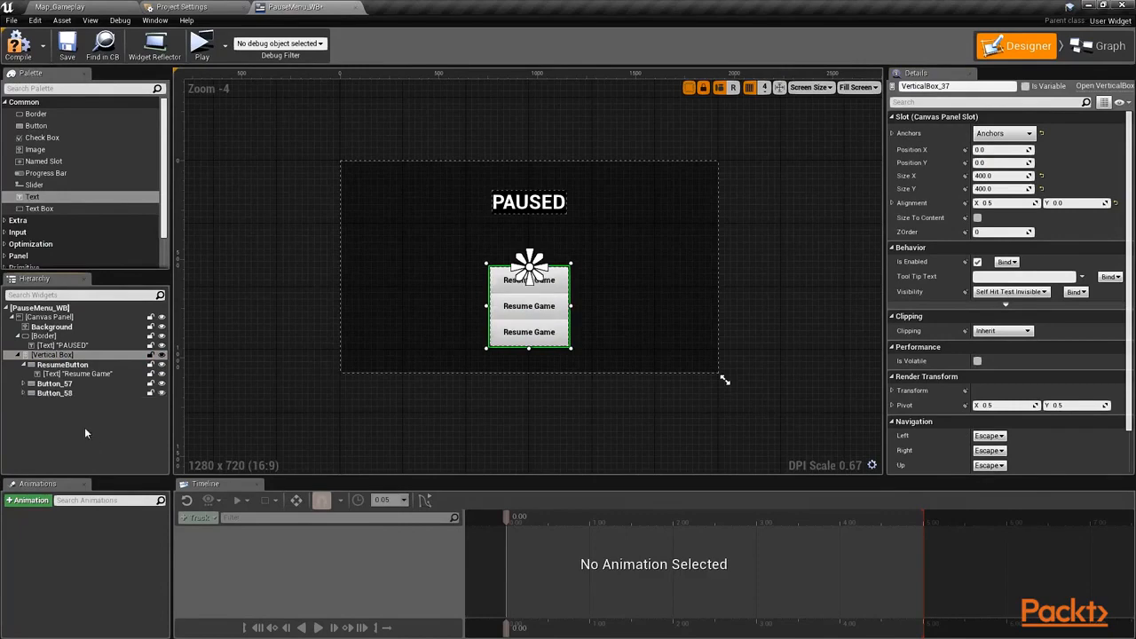
Rename the first copied button in the Vertical Box to MainMenuButton.
click(55, 384)
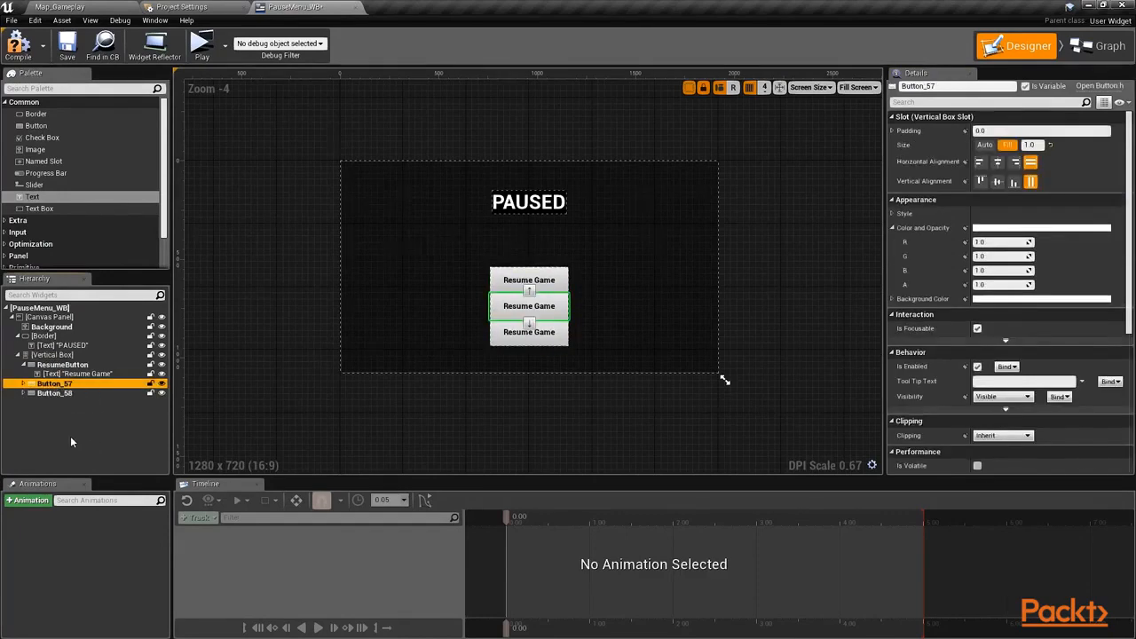
key(F2)
text(MainMenu)
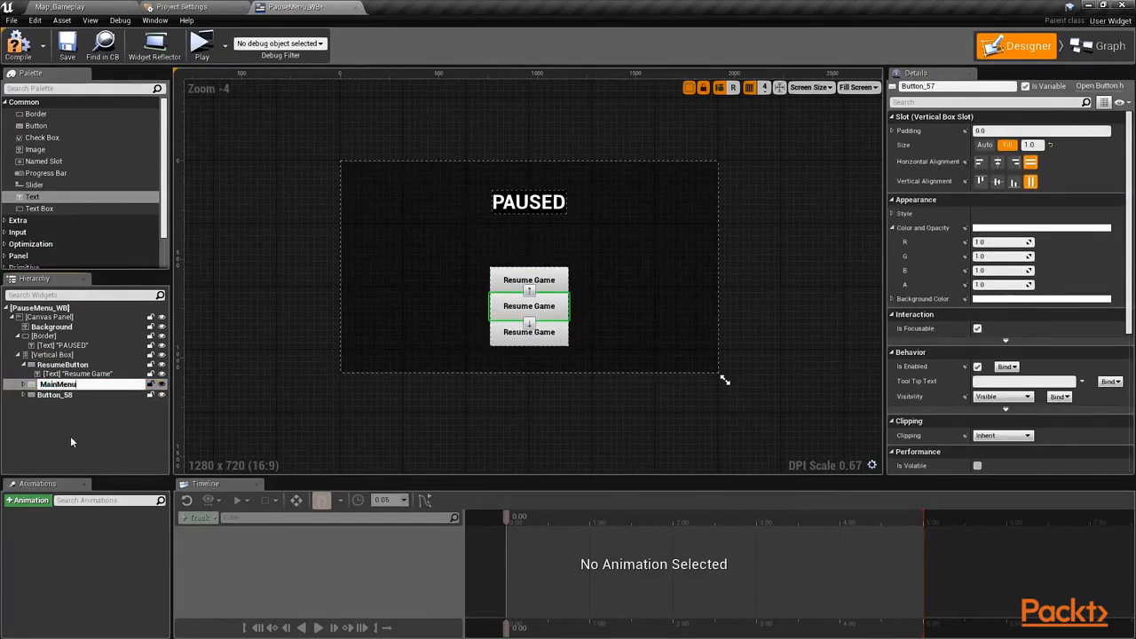
text(Button)
key(Return)
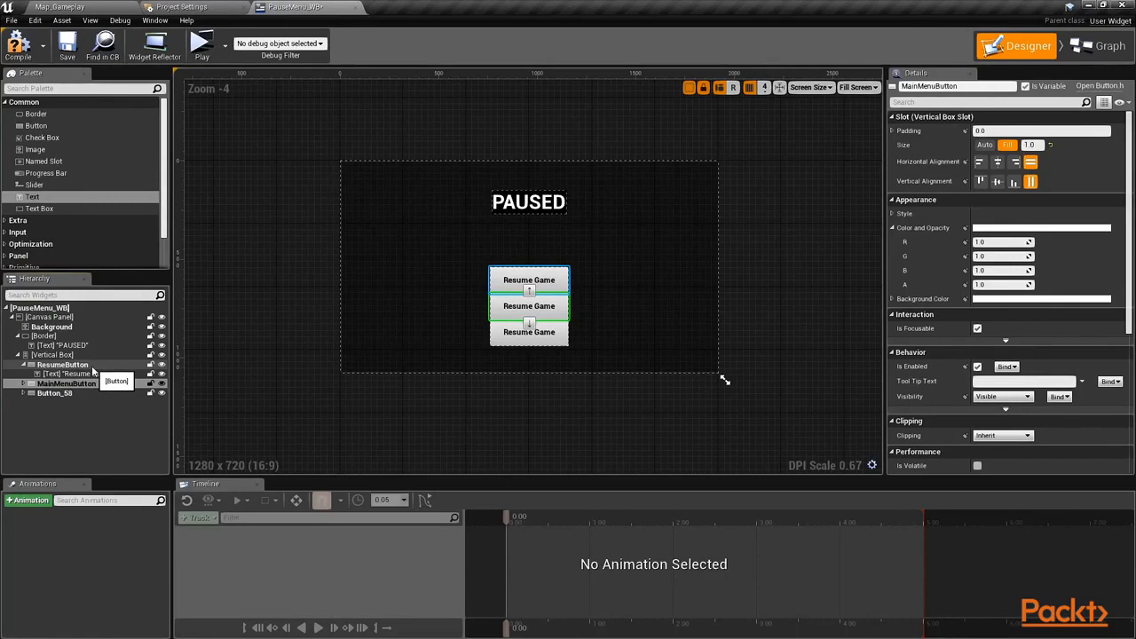
Rename the second copied button in the Vertical Box to DesktopButton.
click(71, 393)
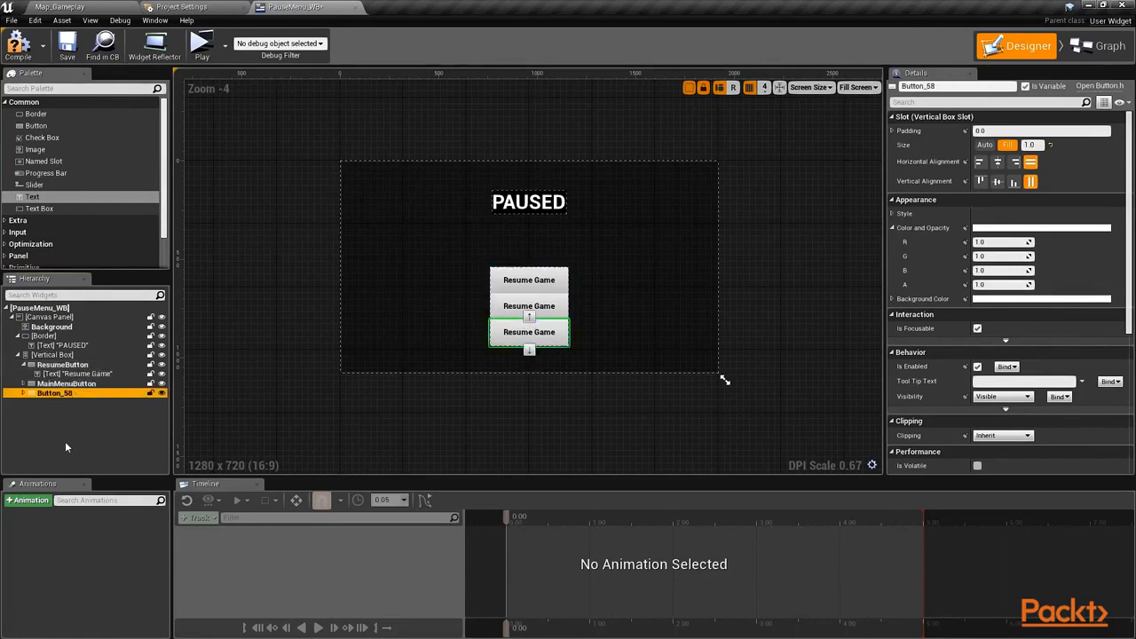
key(F2)
text(DesktopButton)
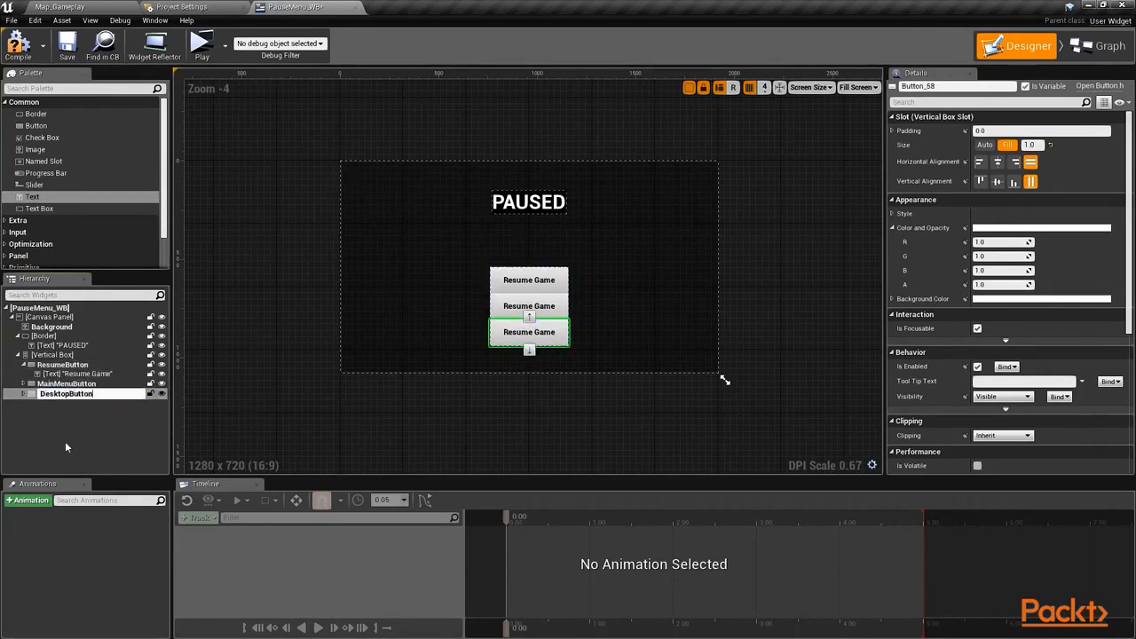
key(Return)
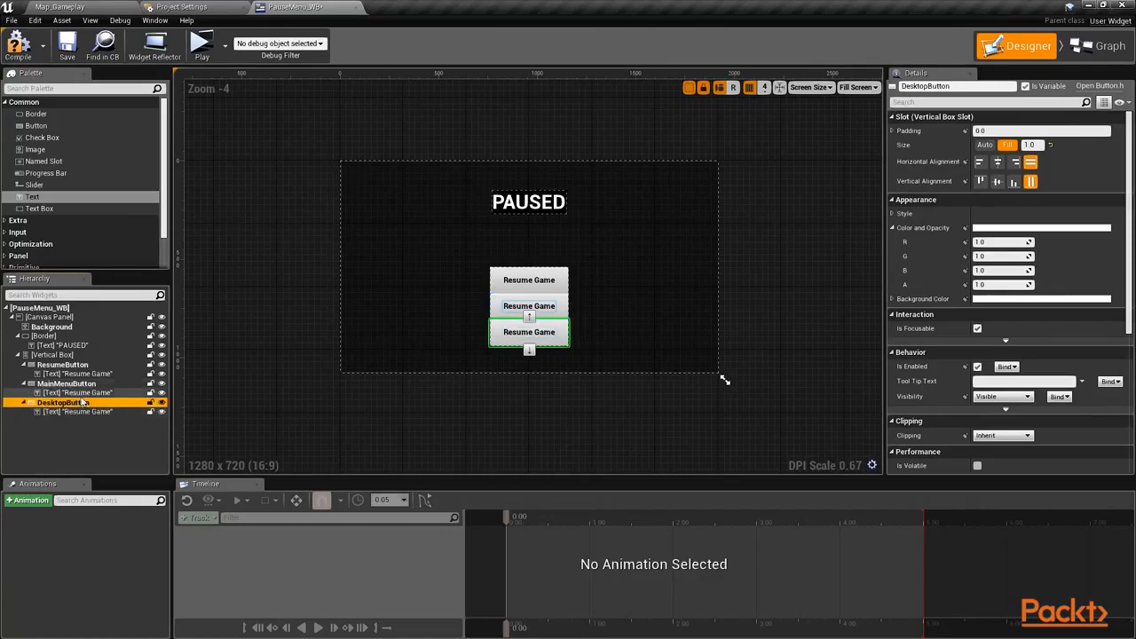
Change the text on MainMenuButton to Quit to Main Menu.
click(85, 393)
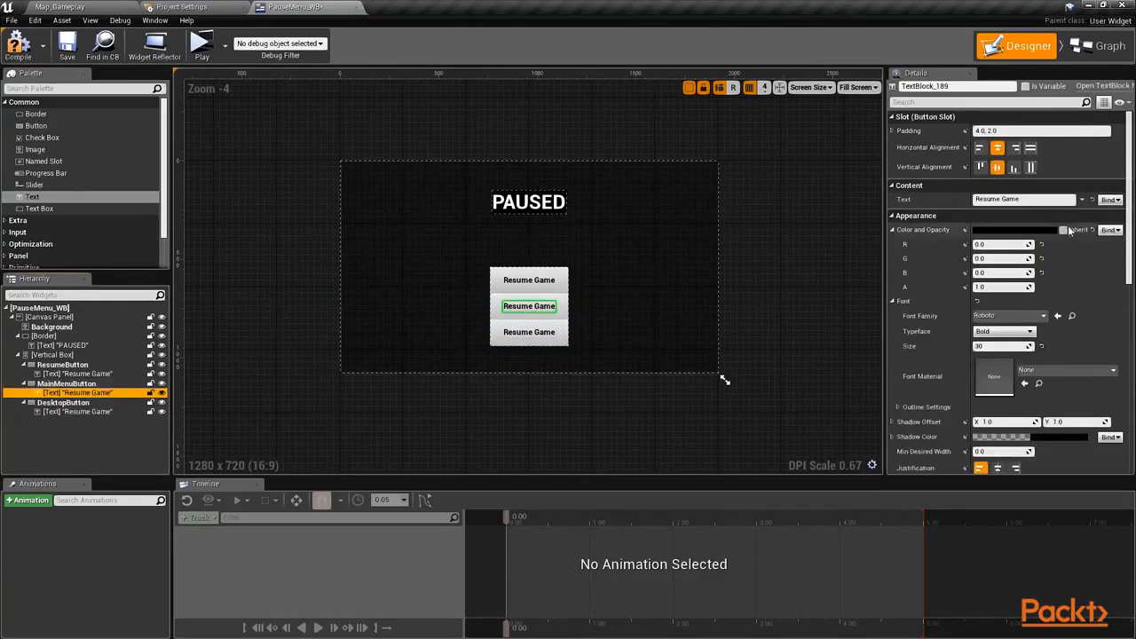
click(1030, 200)
text(Quit To Main Menu)
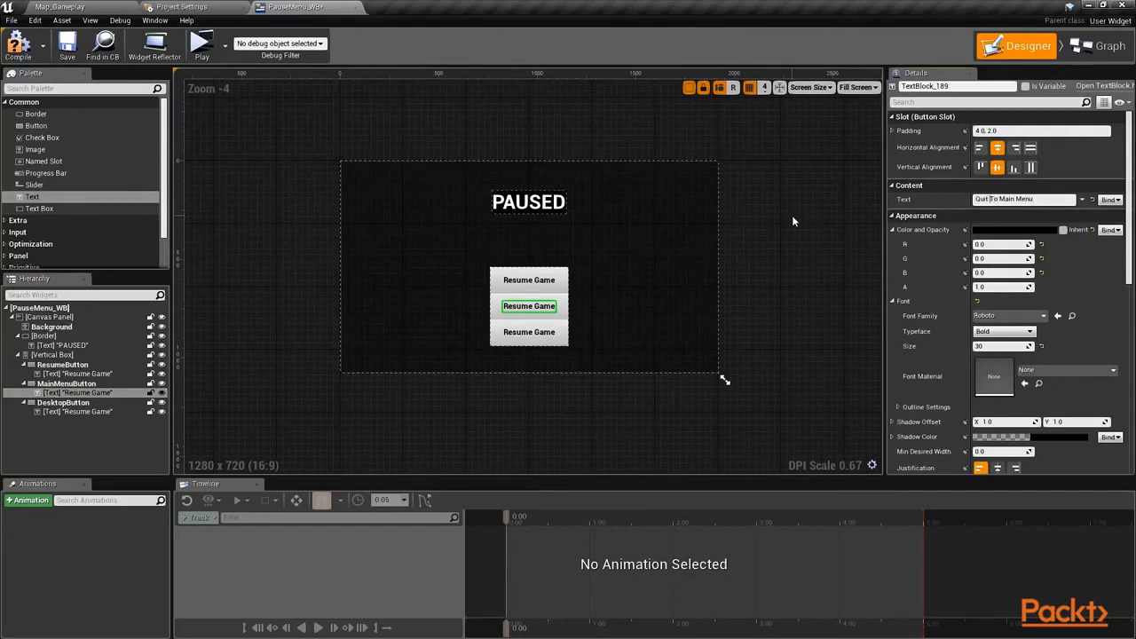
key(Return)
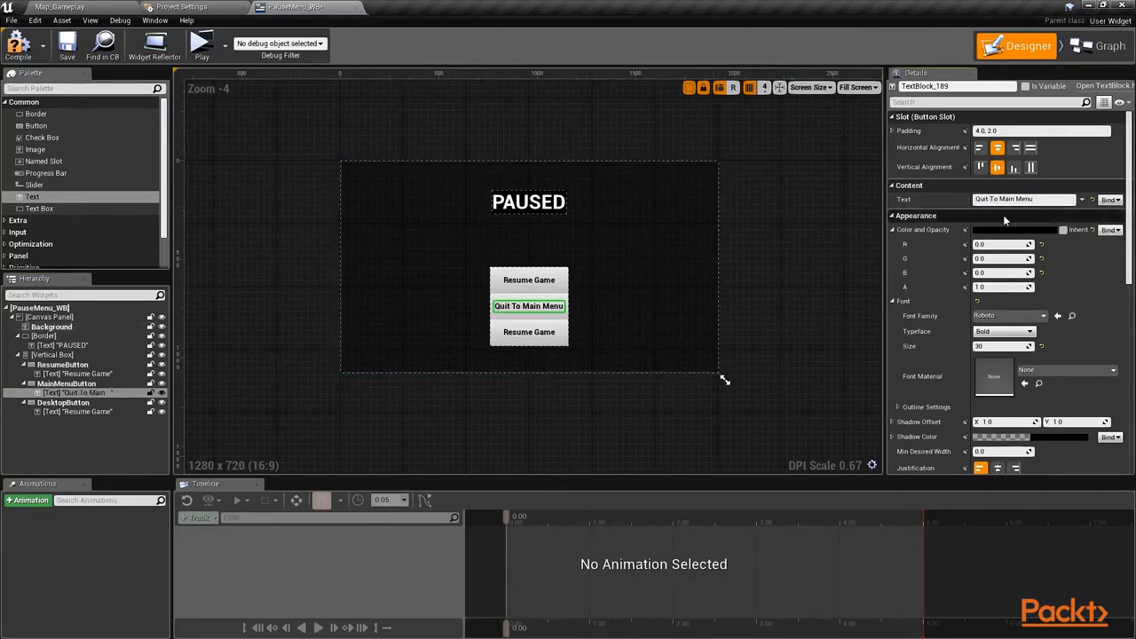
Change the text on DesktopButton to Quit to Desktop.
click(118, 413)
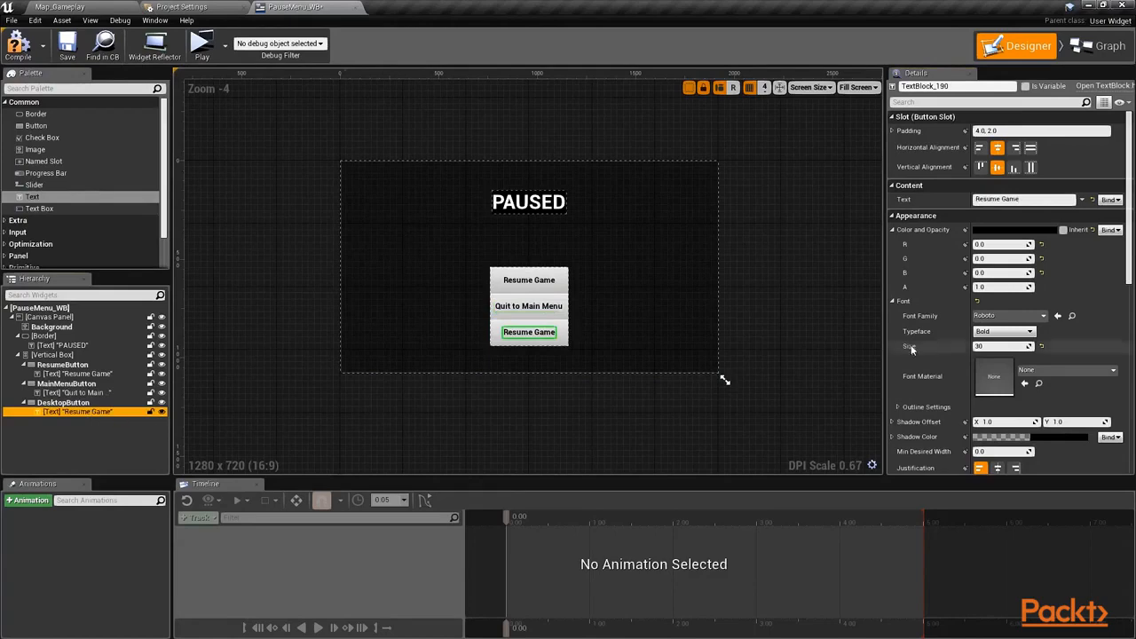
click(1037, 200)
text(Quit)
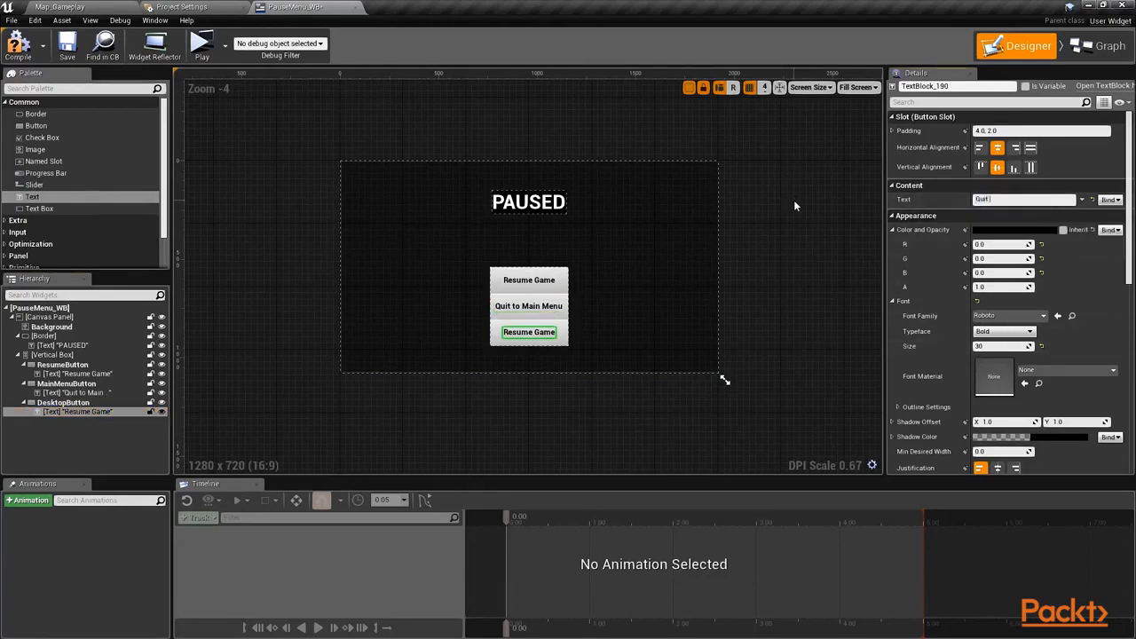
text( to Desktop)
key(Return)
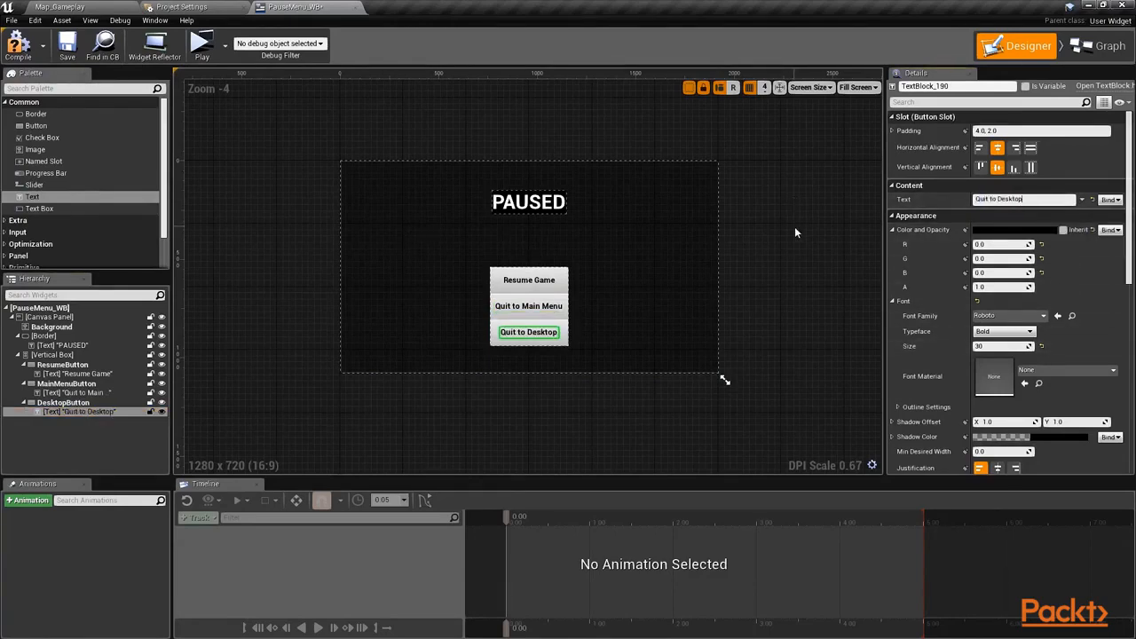
Add a Spacer between ResumeButton and MainMenuButton and set its Size Y to 75.
scroll(794, 227, up, 1)
click(786, 335)
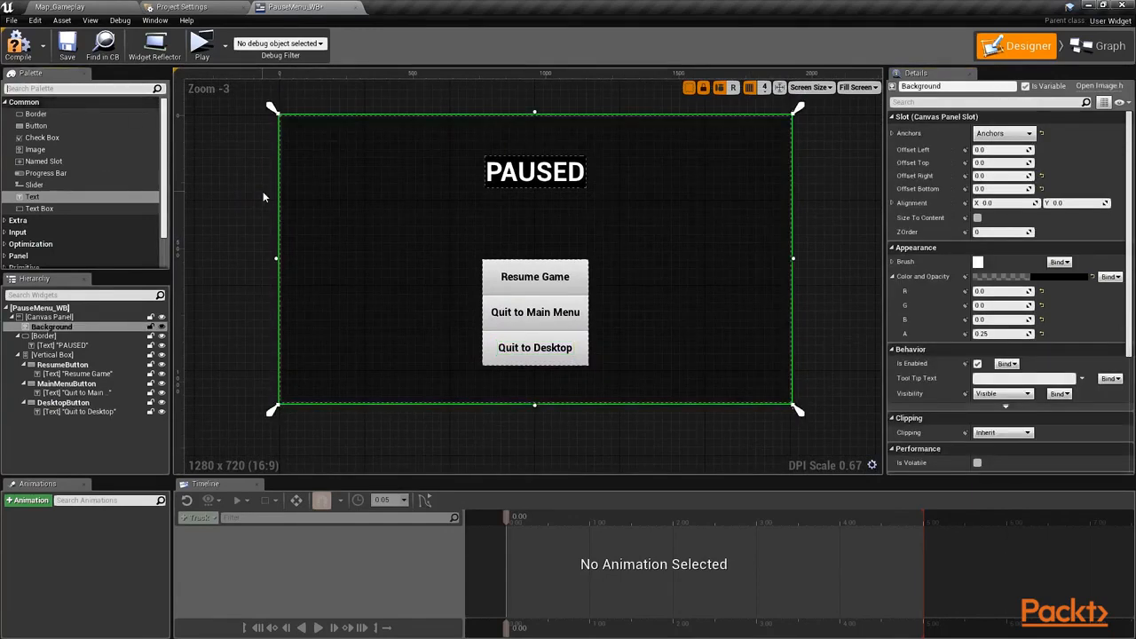
text(spacer)
drag(35, 114, 73, 380)
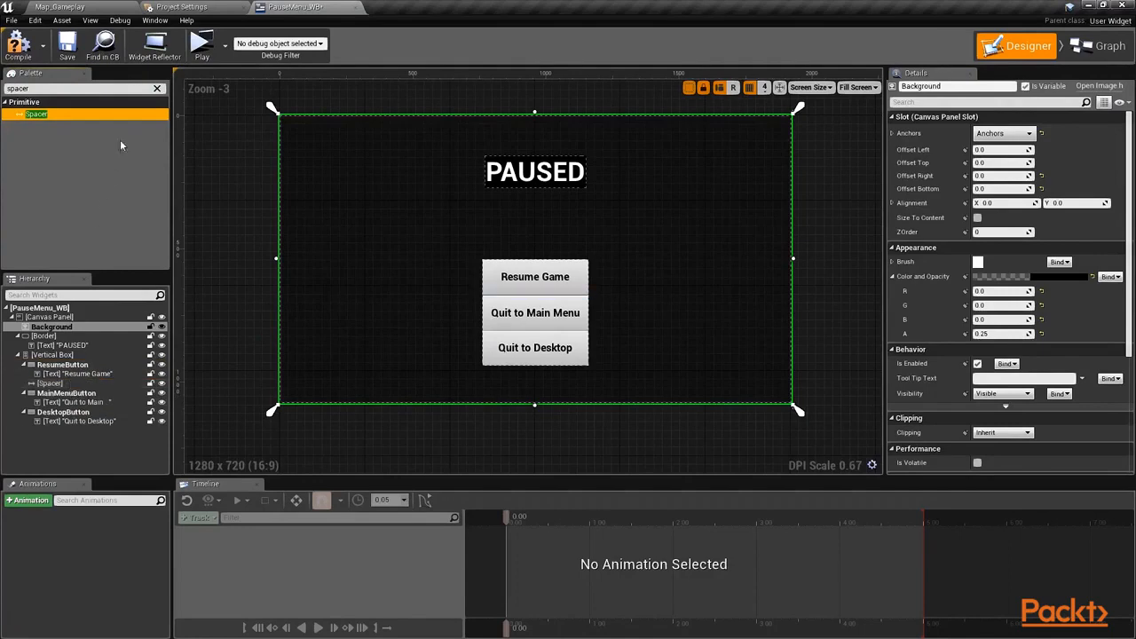
click(156, 89)
click(49, 382)
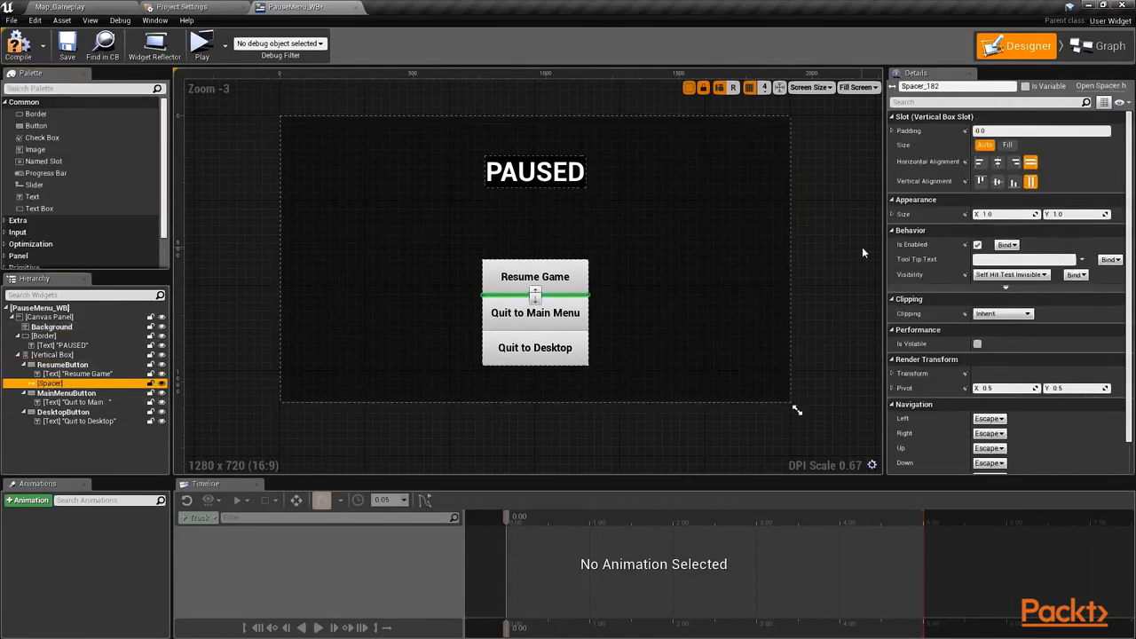
click(1065, 214)
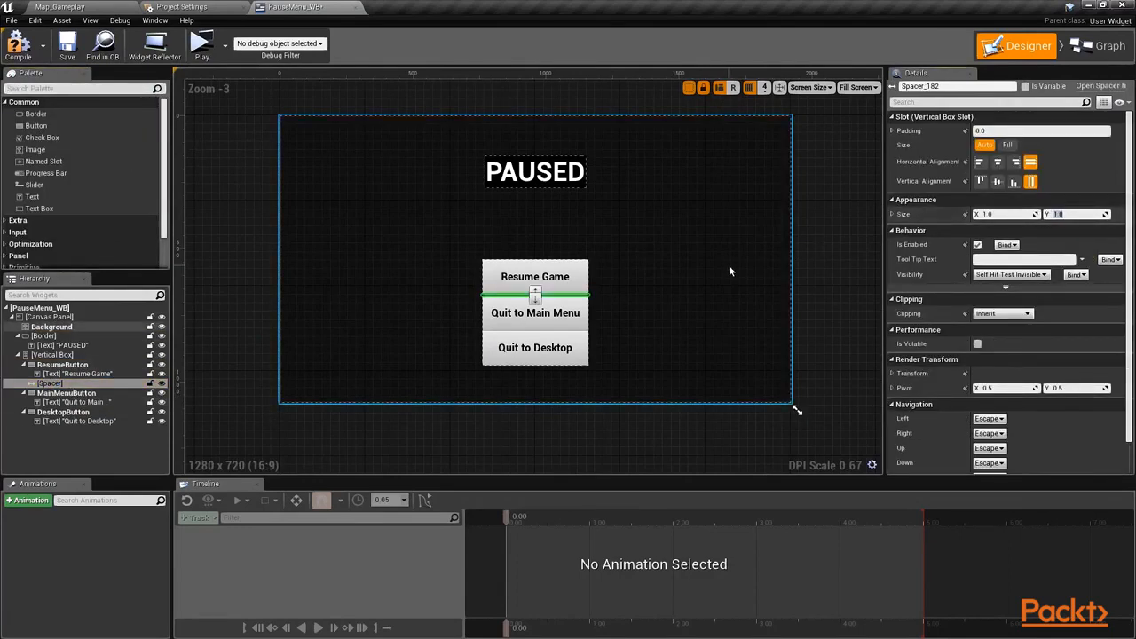
key(Return)
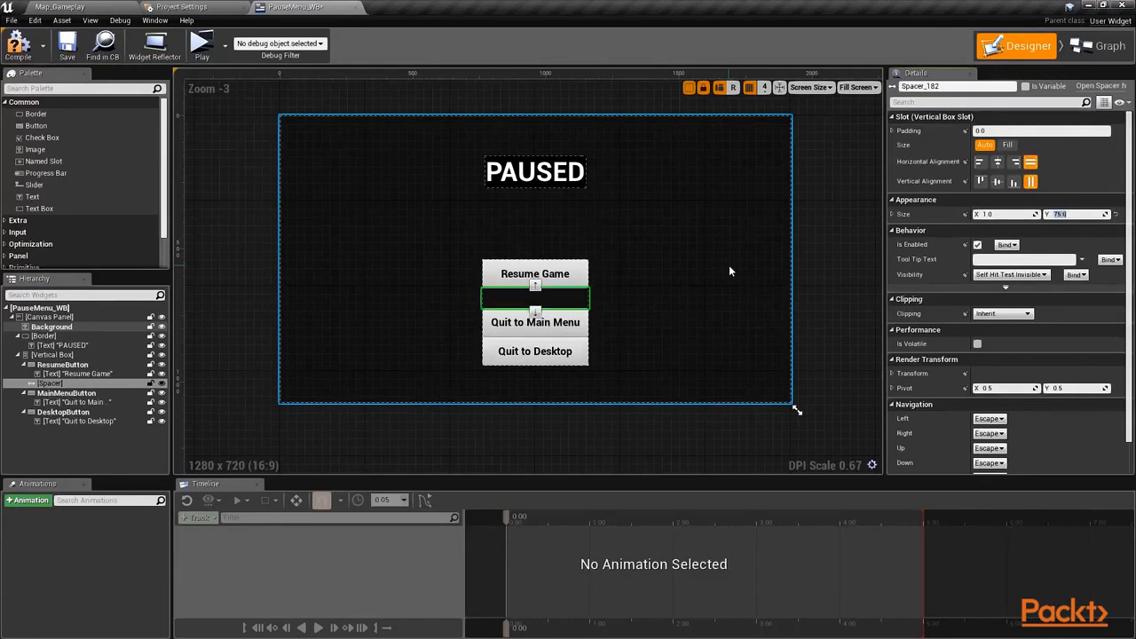
Paste a copy of the Spacer into the Vertical Box and place it between MainMenuButton and DesktopButton.
click(107, 383)
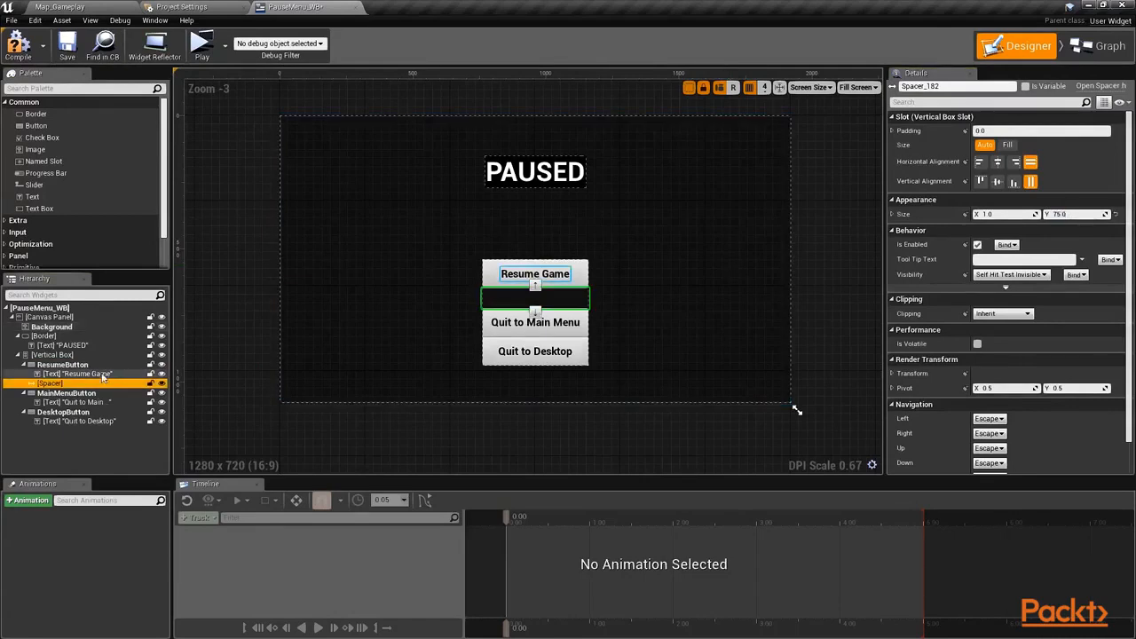
click(53, 355)
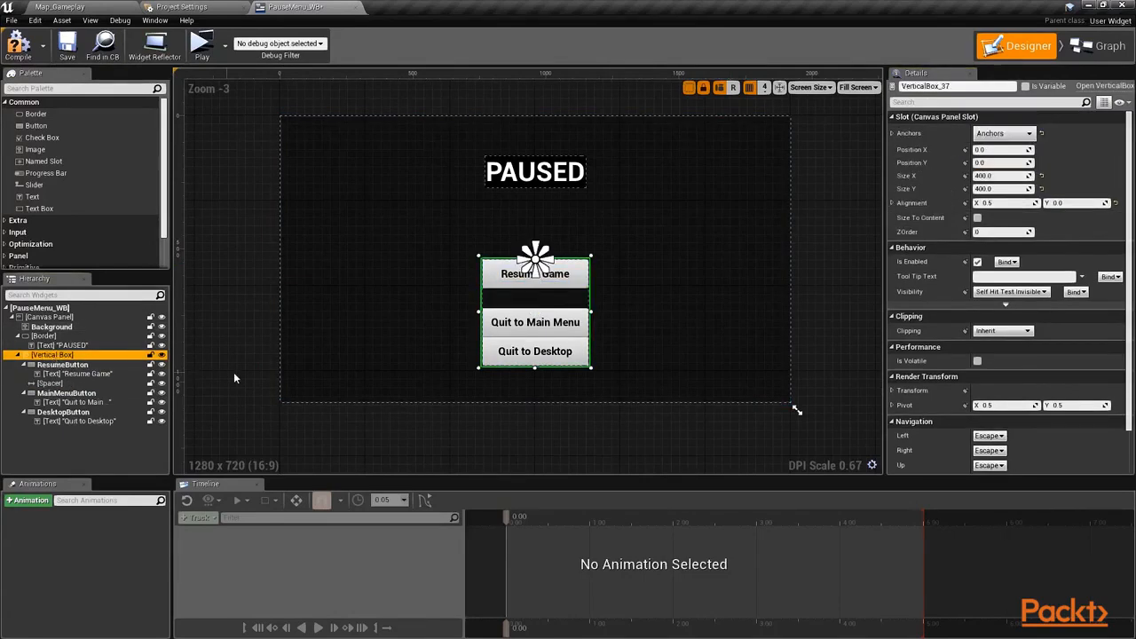
key(ctrl+v)
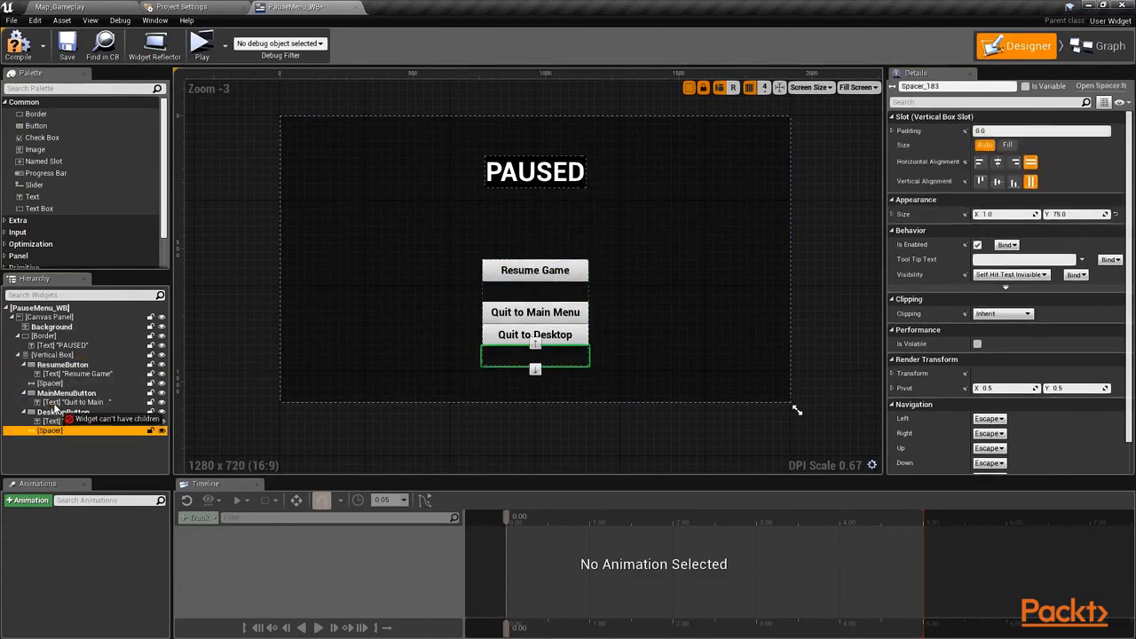
drag(49, 430, 54, 412)
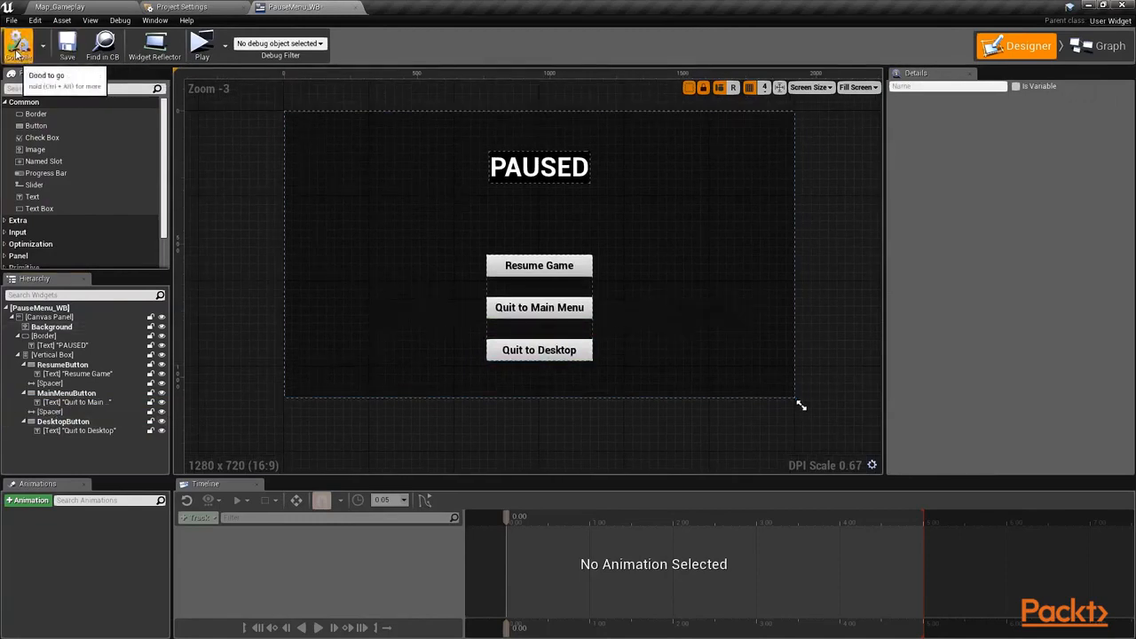
Duplicate the PauseMenu_WB widget blueprint in the Widgets folder as DeadMenu_WB and open the copy.
click(113, 11)
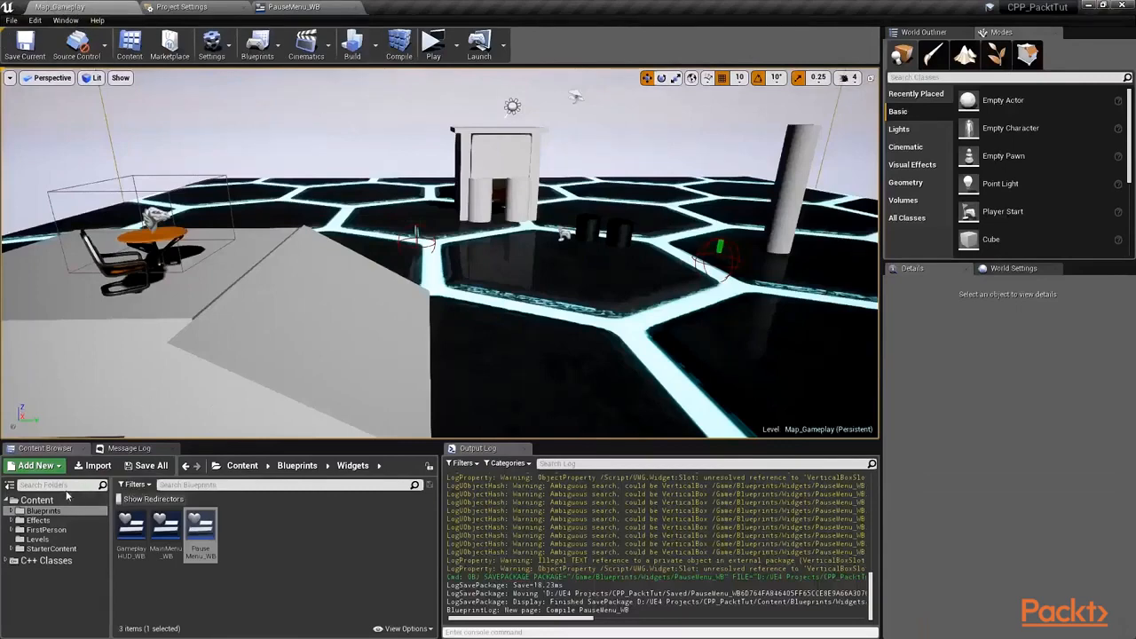
right_click(204, 529)
click(243, 357)
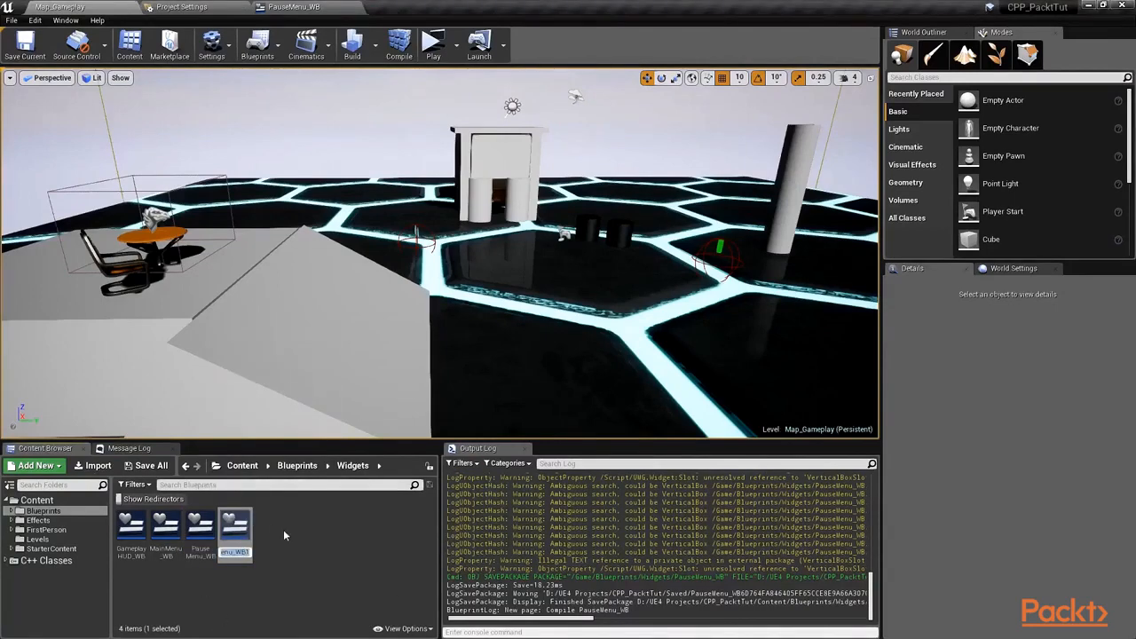
text(EndMenu_WB)
key(Return)
double_click(235, 529)
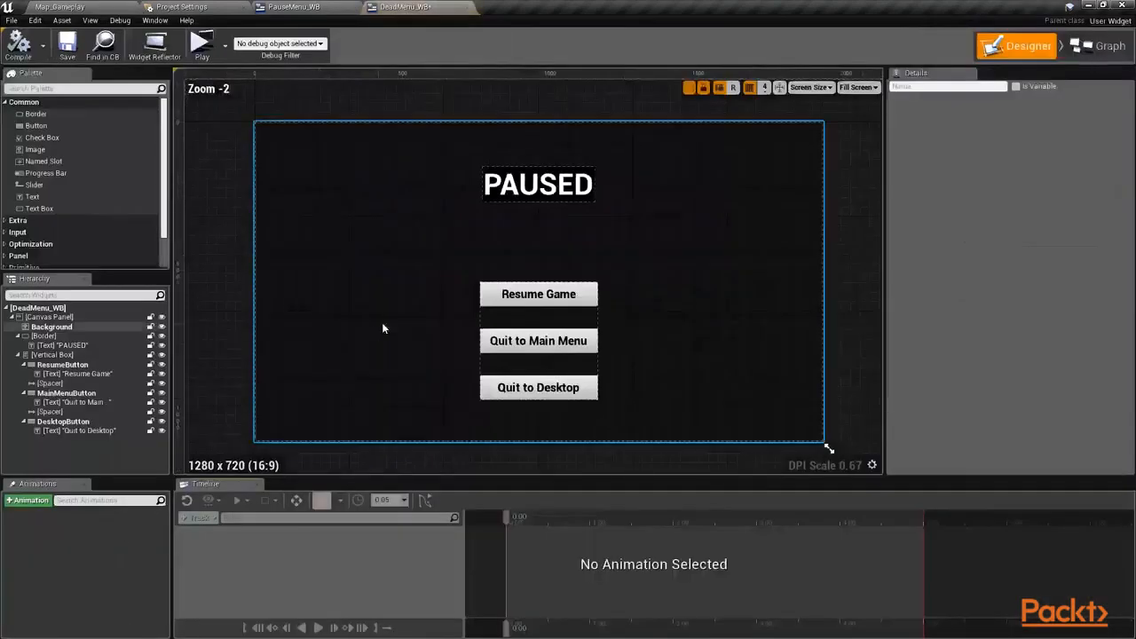
Change the PAUSED title text in DeadMenu_WB to You are Dead!
click(550, 195)
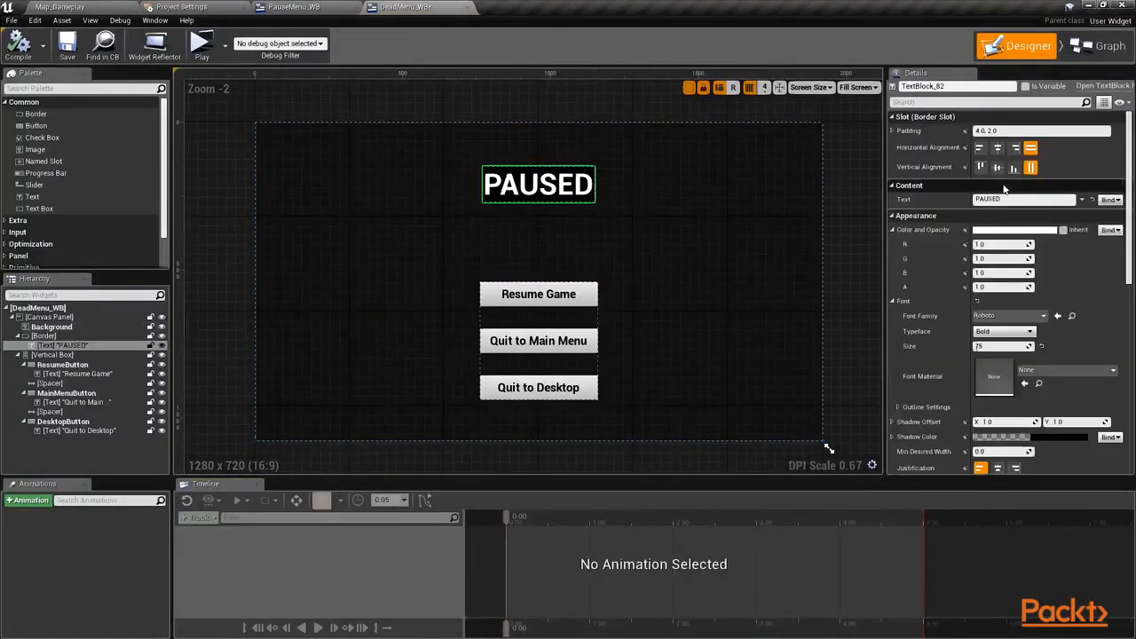
click(1046, 200)
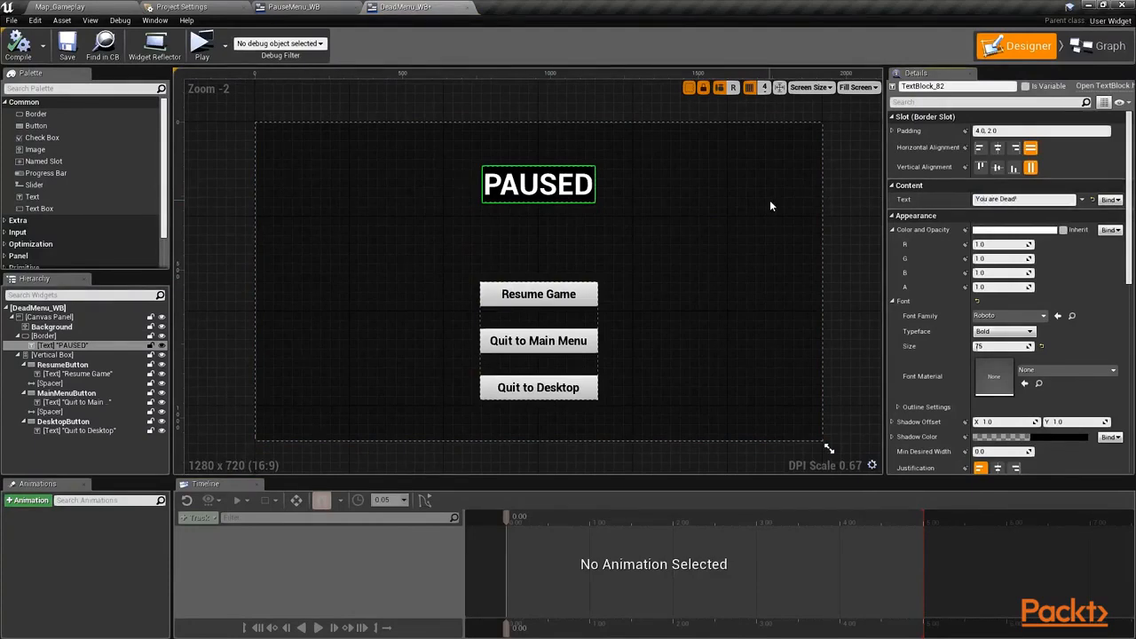
key(Return)
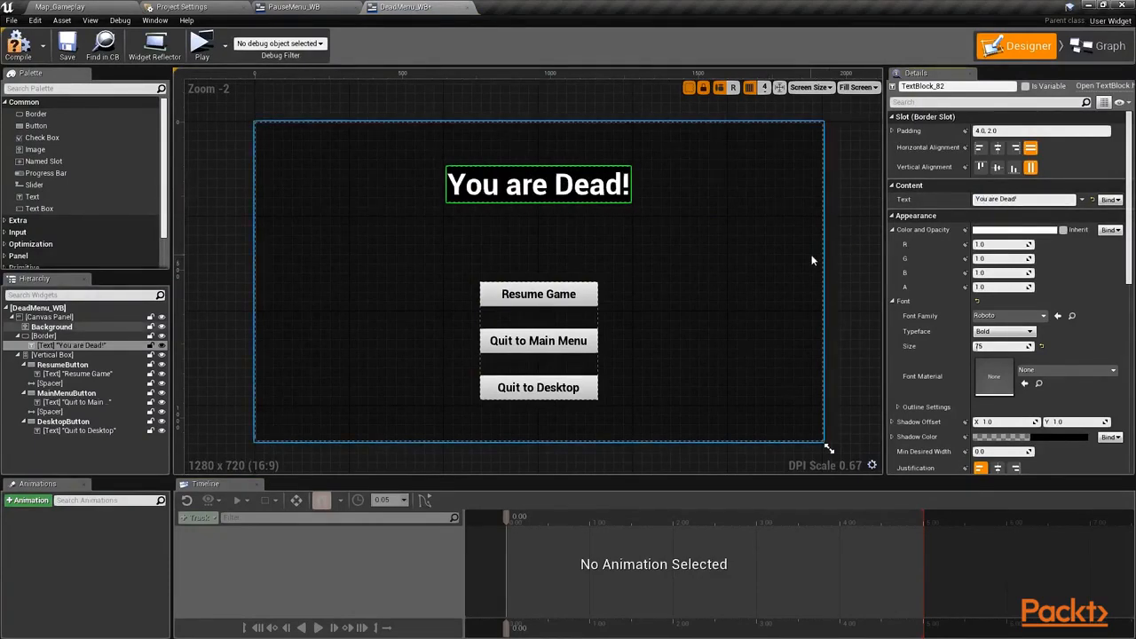
Rename ResumeButton in DeadMenu_WB to RespawnButton.
click(112, 365)
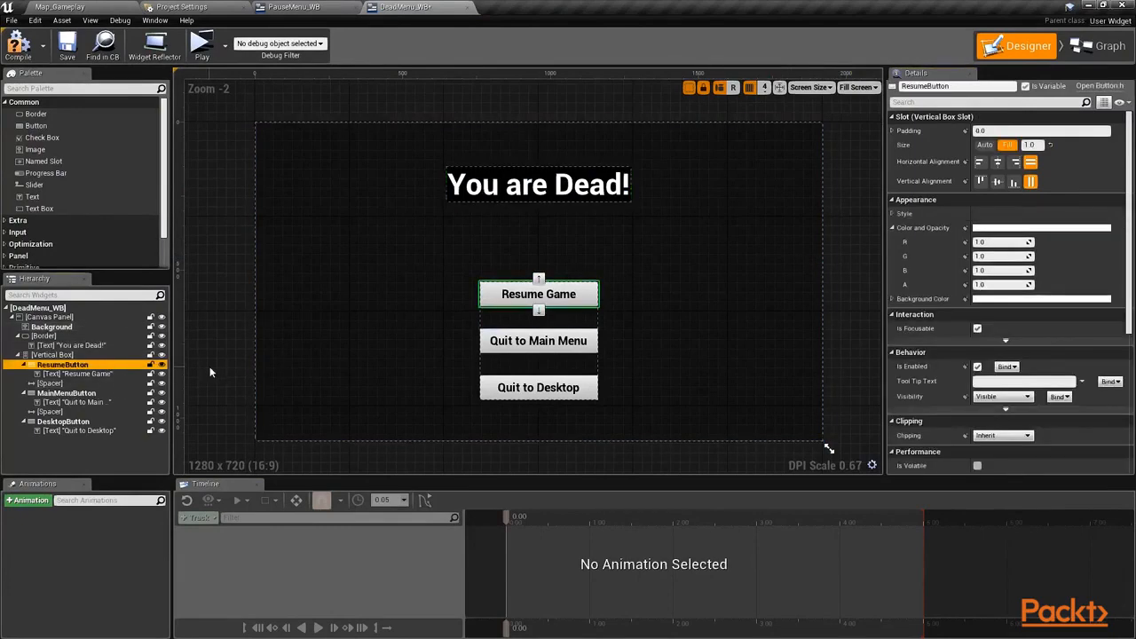
click(975, 86)
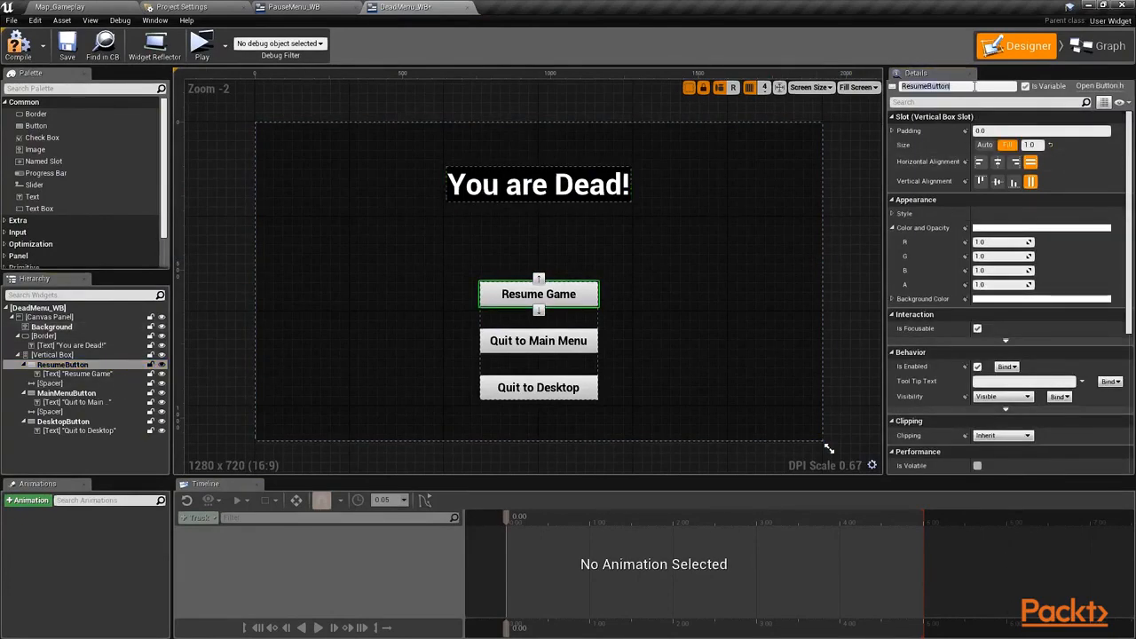
text(RespawnButton)
key(Return)
Change the Resume Game label on RespawnButton to Respawn and save the DeadMenu_WB widget blueprint.
click(76, 374)
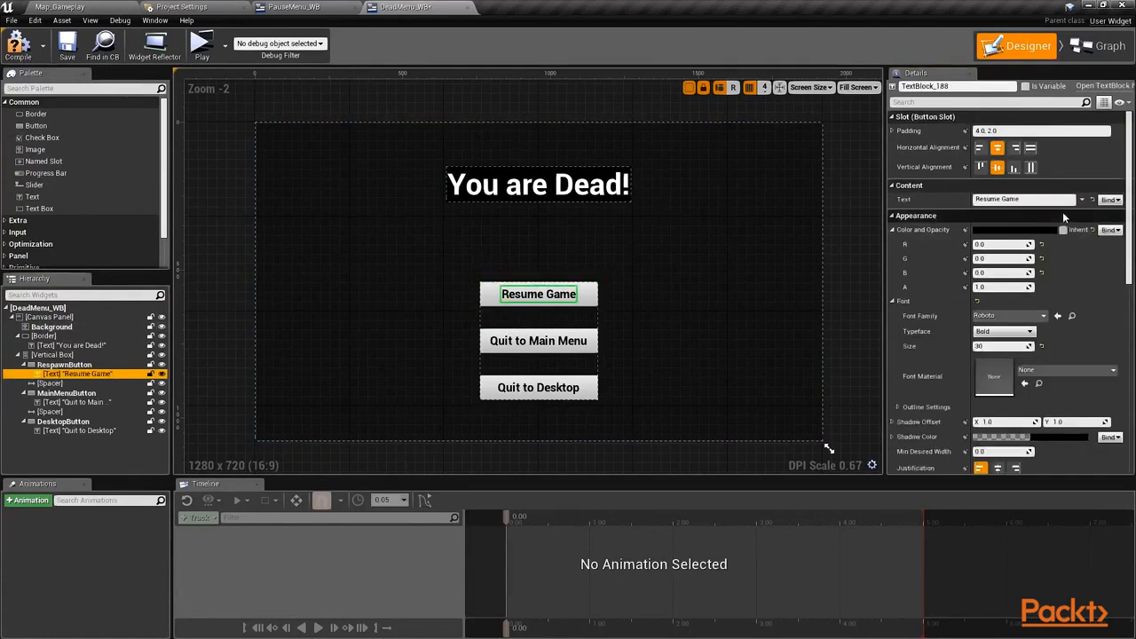
click(1021, 199)
text(Respaw)
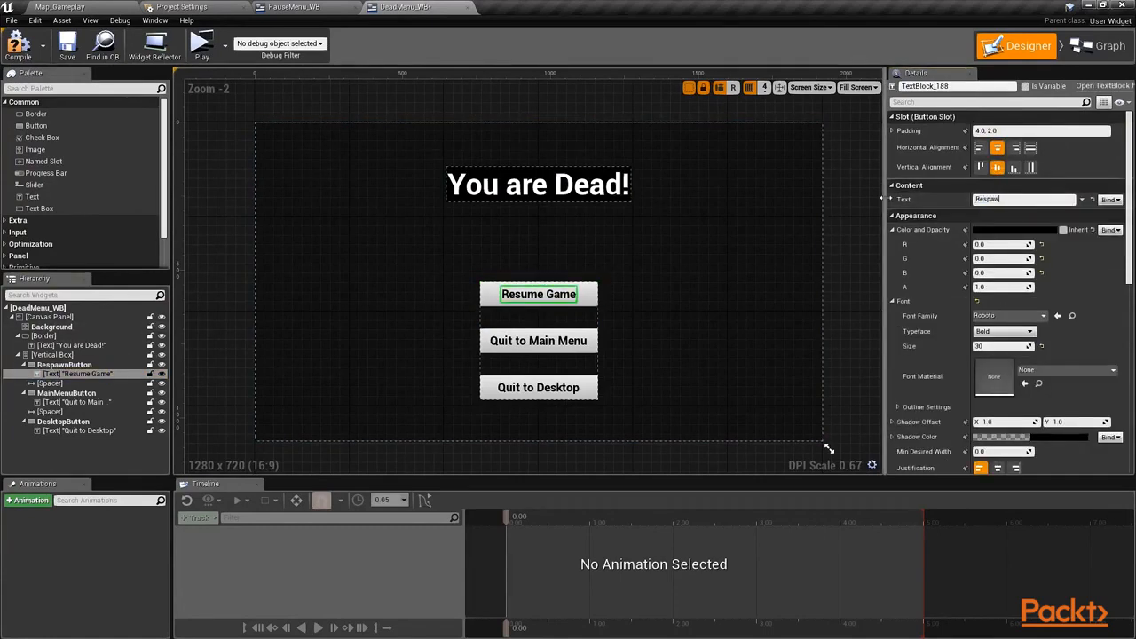
text(n)
key(Return)
click(833, 231)
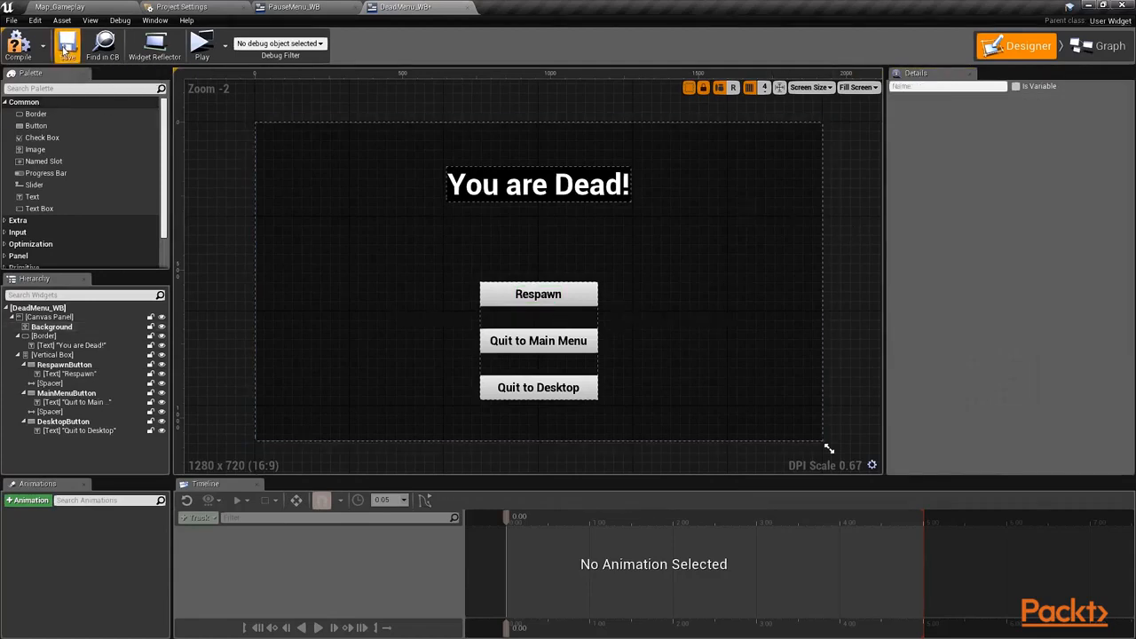
click(68, 49)
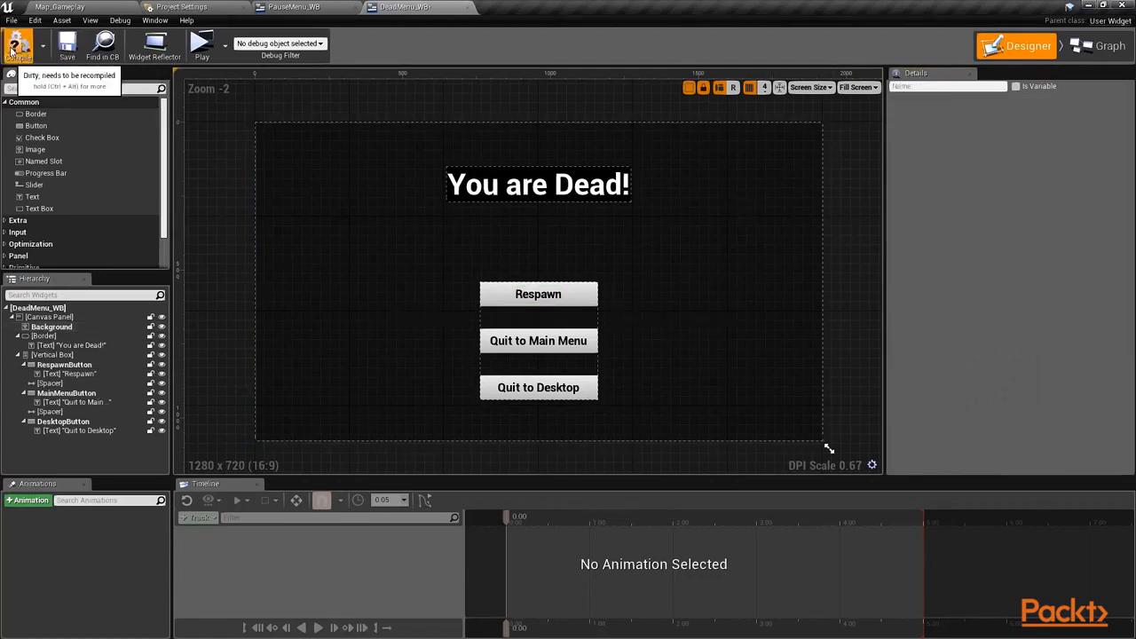
Close DeadMenu_WB and set the parent class of PauseMenu_WB to PauseMenu in its class settings.
click(429, 7)
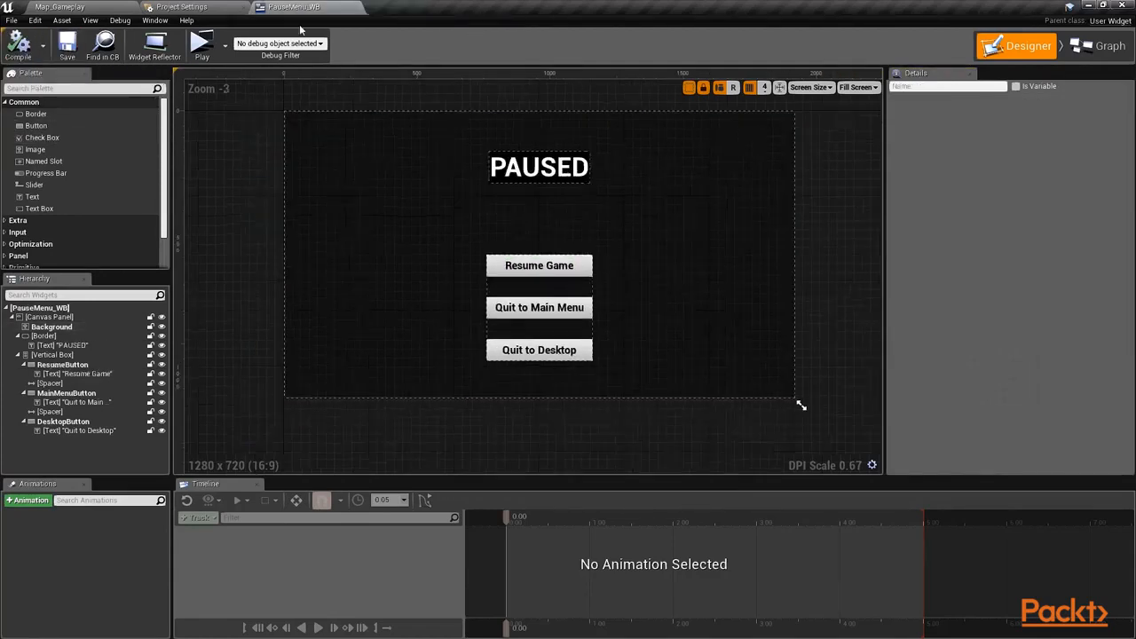
click(1101, 45)
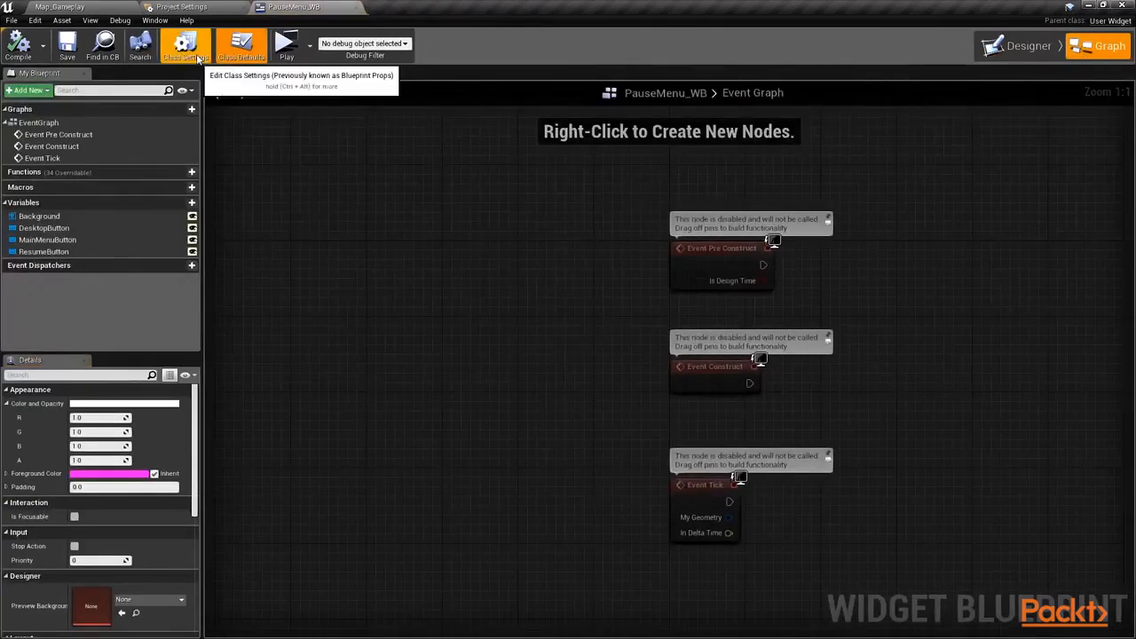
click(197, 56)
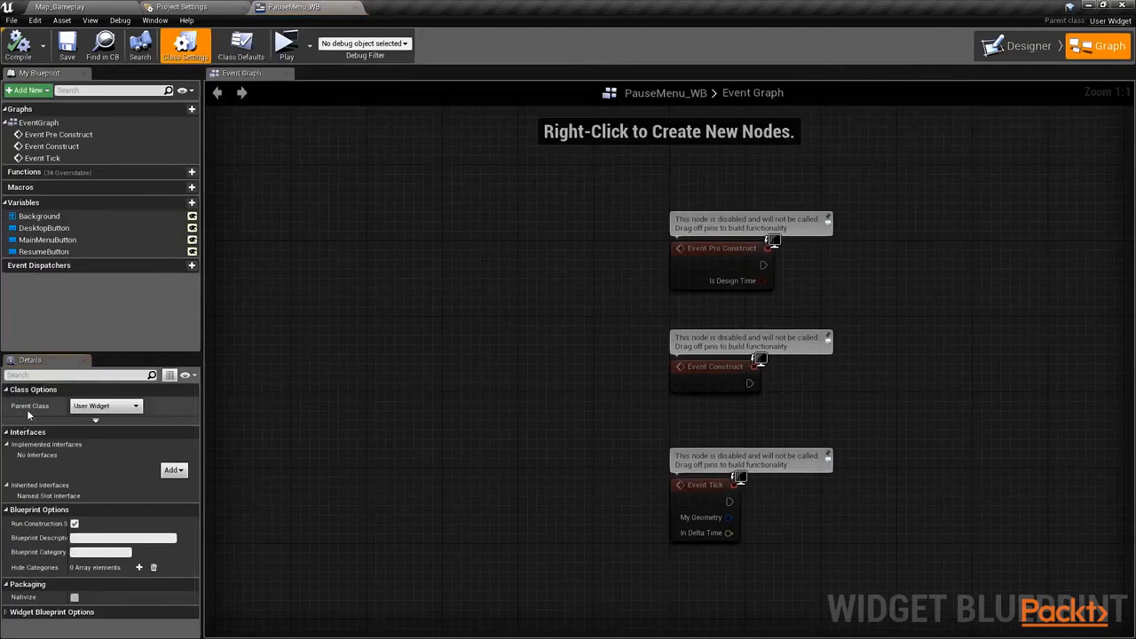
click(106, 408)
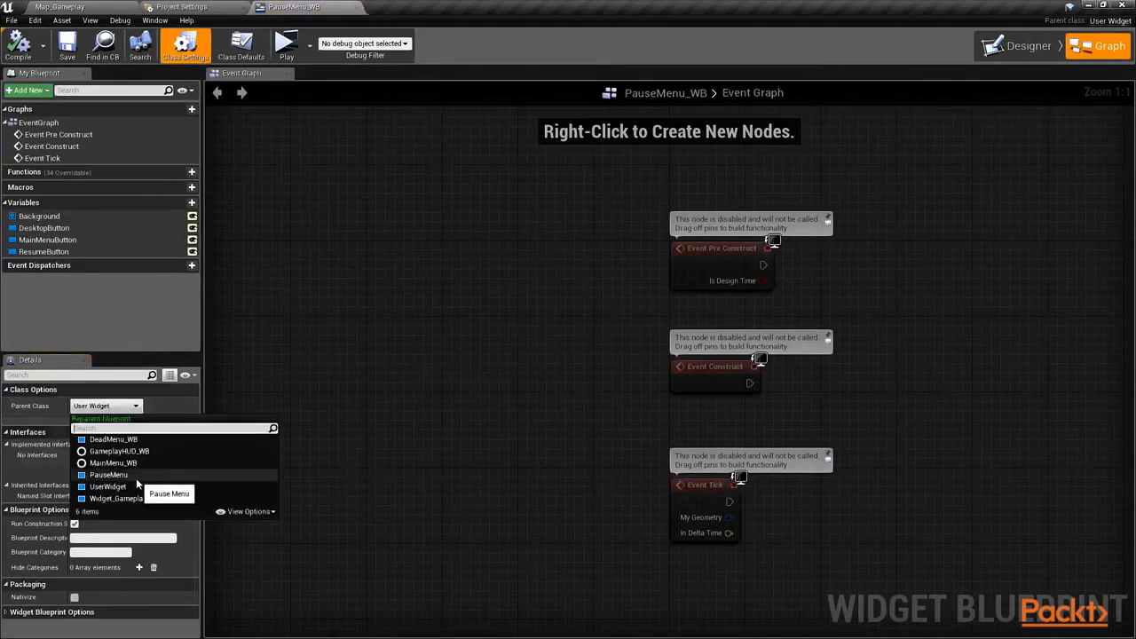
click(108, 476)
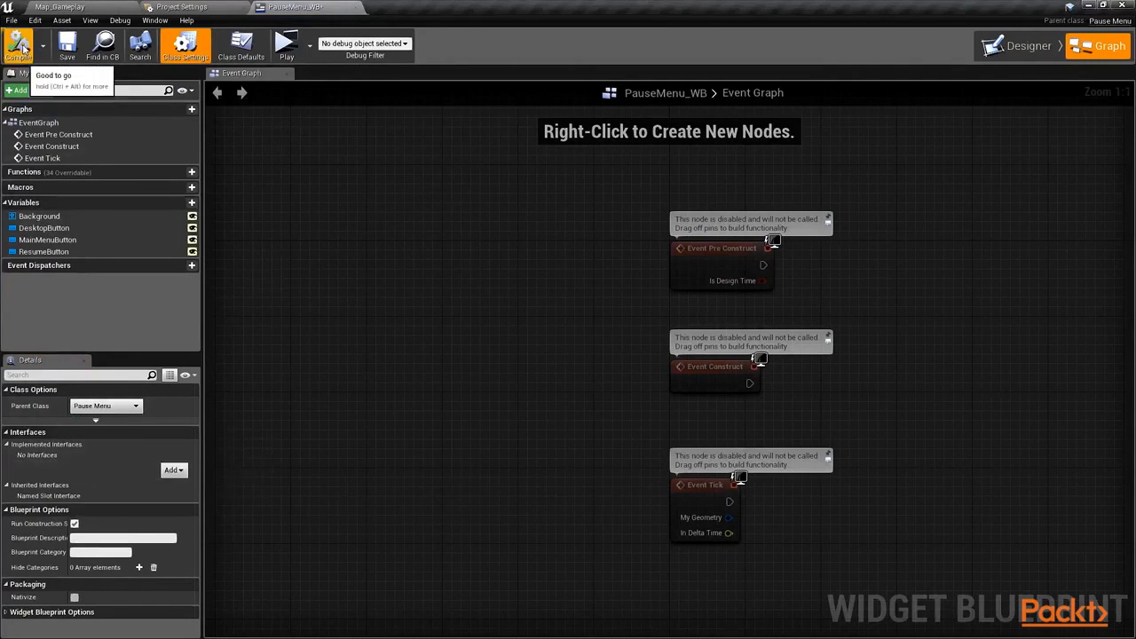